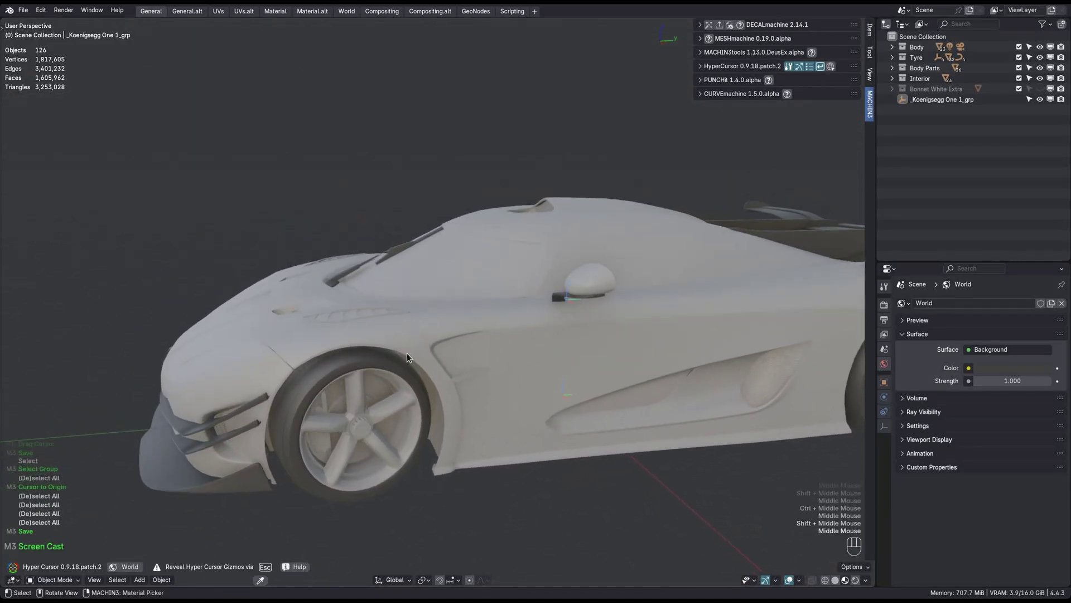
- Insert the radioactive CAUTION decal from the Andrian 2 library onto the hood
{"action": "scroll", "coordinate": [270, 384], "scroll_direction": "up", "scroll_amount": 1}
{"action": "scroll", "coordinate": [172, 431], "scroll_direction": "up", "scroll_amount": 1}
{"action": "scroll", "coordinate": [171, 431], "scroll_direction": "down", "scroll_amount": 1}
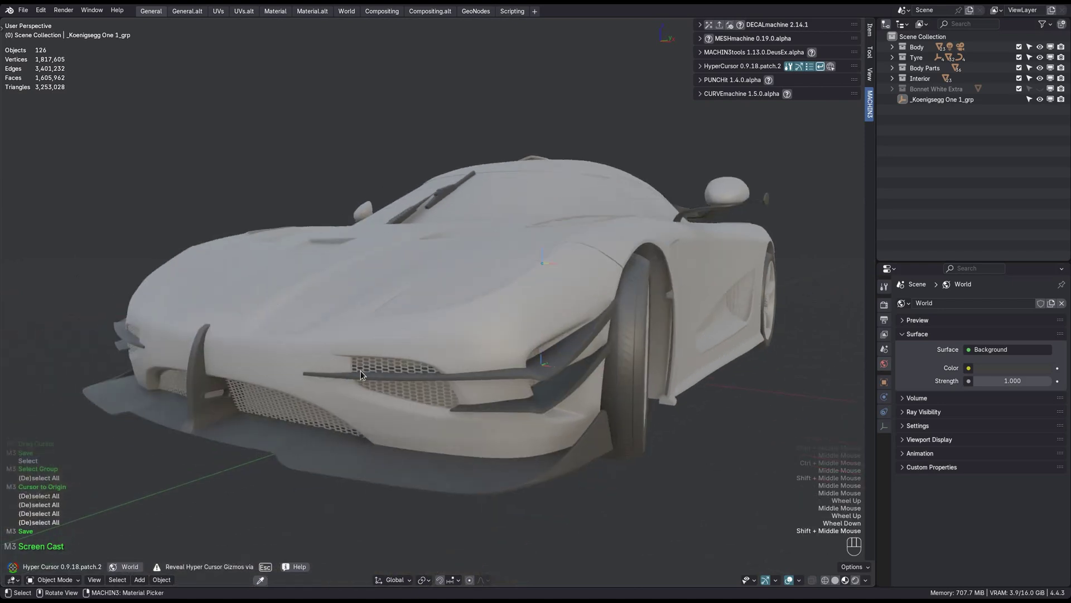
{"action": "scroll", "coordinate": [619, 337], "scroll_direction": "up", "scroll_amount": 1}
{"action": "middle_click_drag", "start_coordinate": [546, 363], "coordinate": [458, 369], "text": "shift"}
{"action": "scroll", "coordinate": [446, 374], "scroll_direction": "down", "scroll_amount": 2}
{"action": "middle_click_drag", "start_coordinate": [459, 369], "coordinate": [455, 337], "text": "shift"}
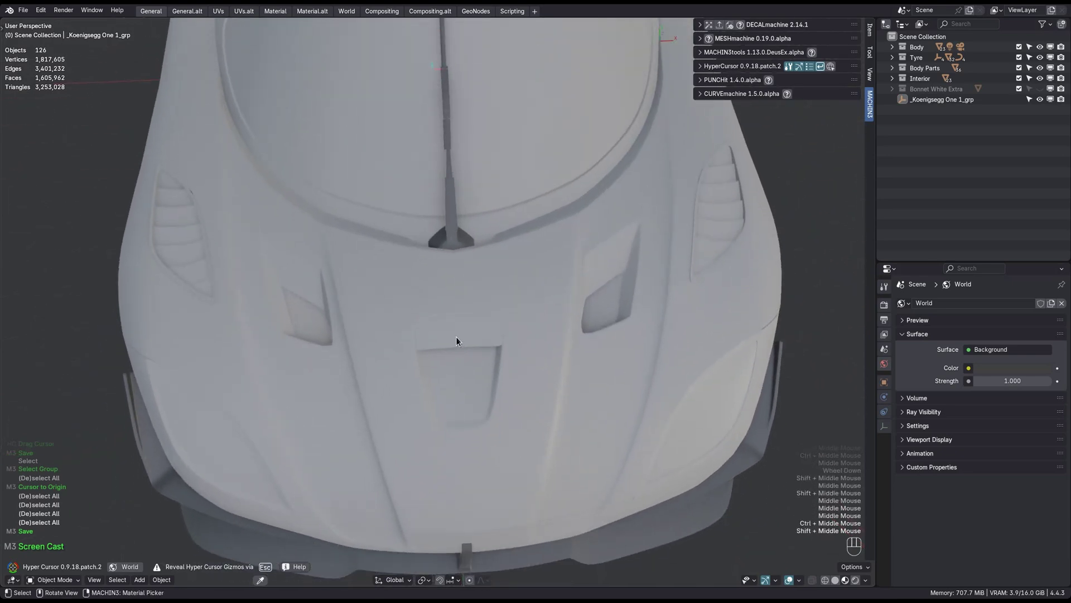
{"action": "key", "text": "d"}
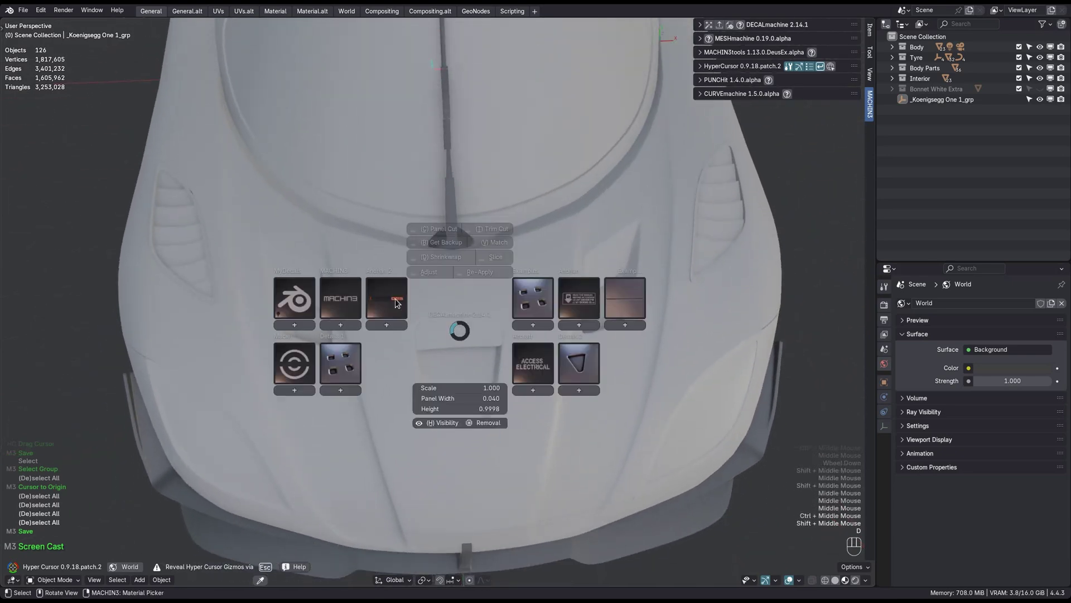
{"action": "left_click", "coordinate": [396, 303]}
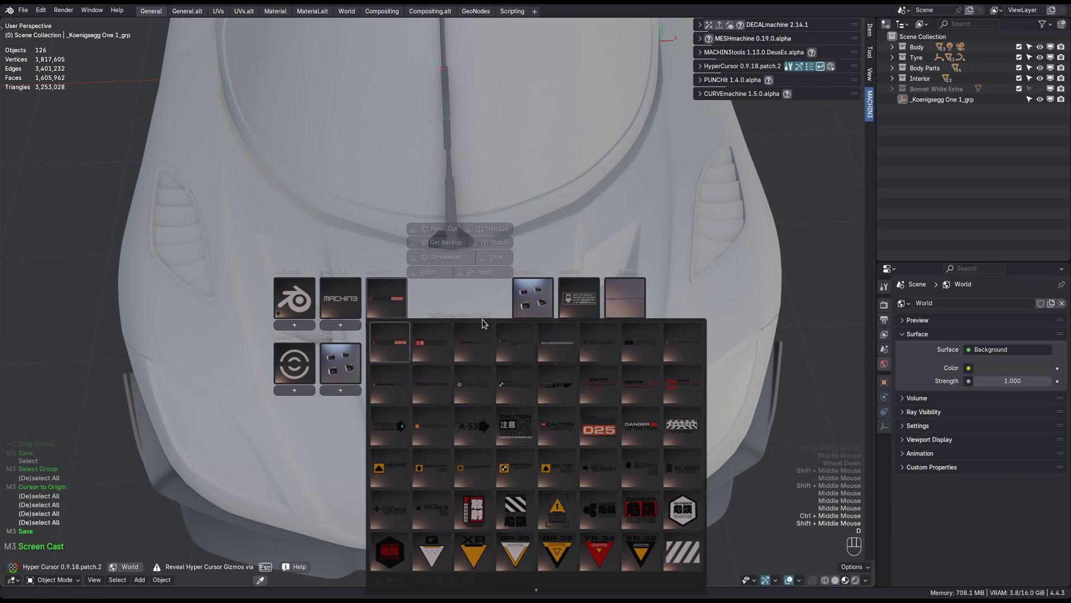
{"action": "left_click", "coordinate": [477, 515]}
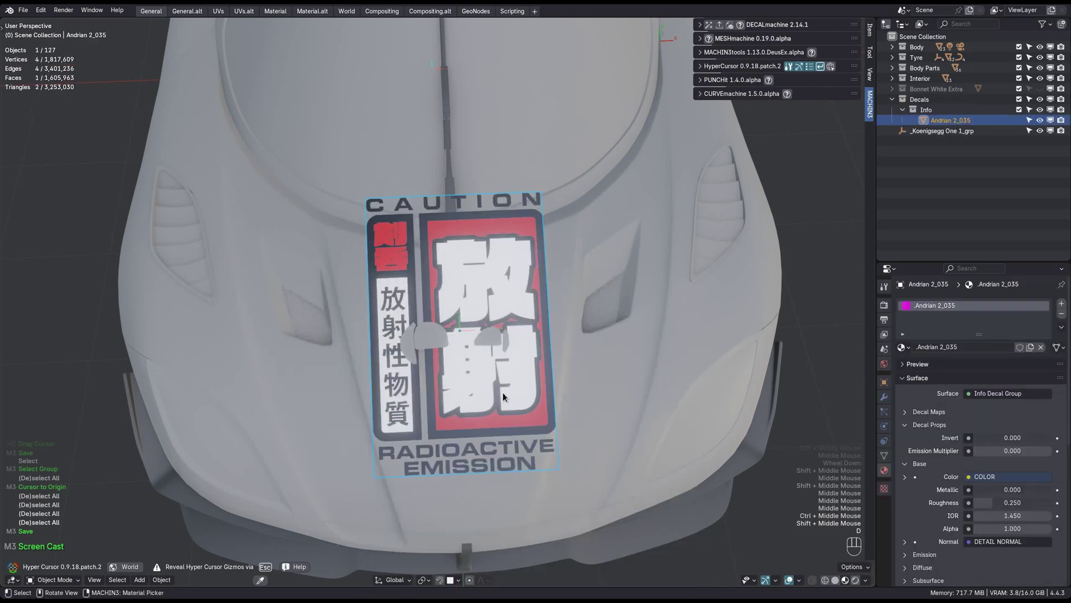
- Scale the radioactive decal slightly smaller and reposition it on the hood
{"action": "key", "text": "s"}
{"action": "middle_click_drag", "start_coordinate": [491, 379], "coordinate": [544, 353]}
{"action": "key", "text": "g"}
{"action": "left_click", "coordinate": [472, 357]}
{"action": "key", "text": "s"}
{"action": "left_click", "coordinate": [598, 392]}
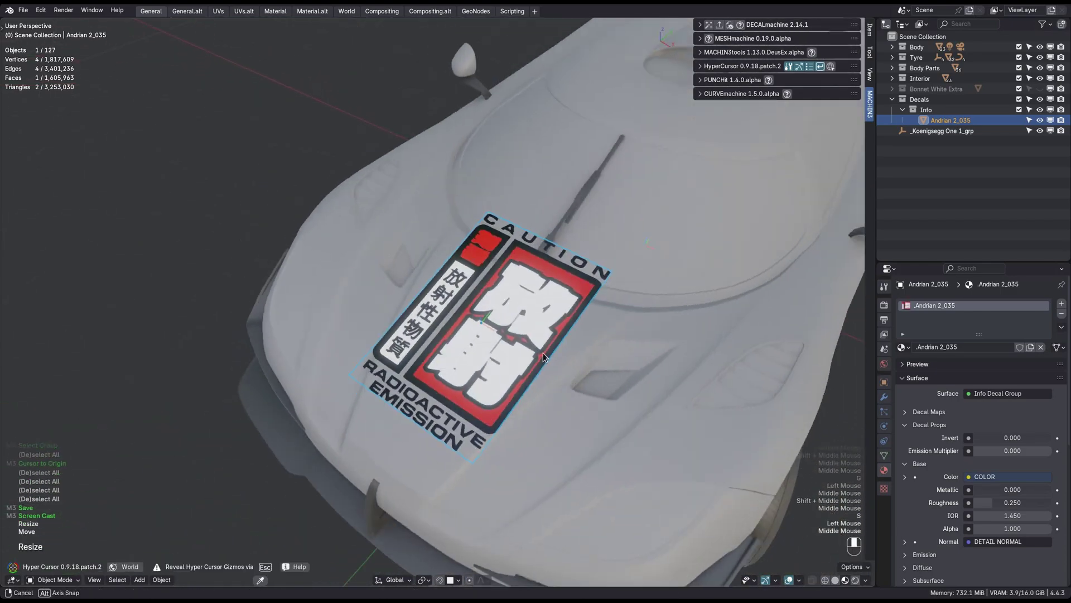
- Project the radioactive decal onto the hood surface and reselect the projected decal
{"action": "key", "text": "d"}
{"action": "left_click", "coordinate": [536, 273]}
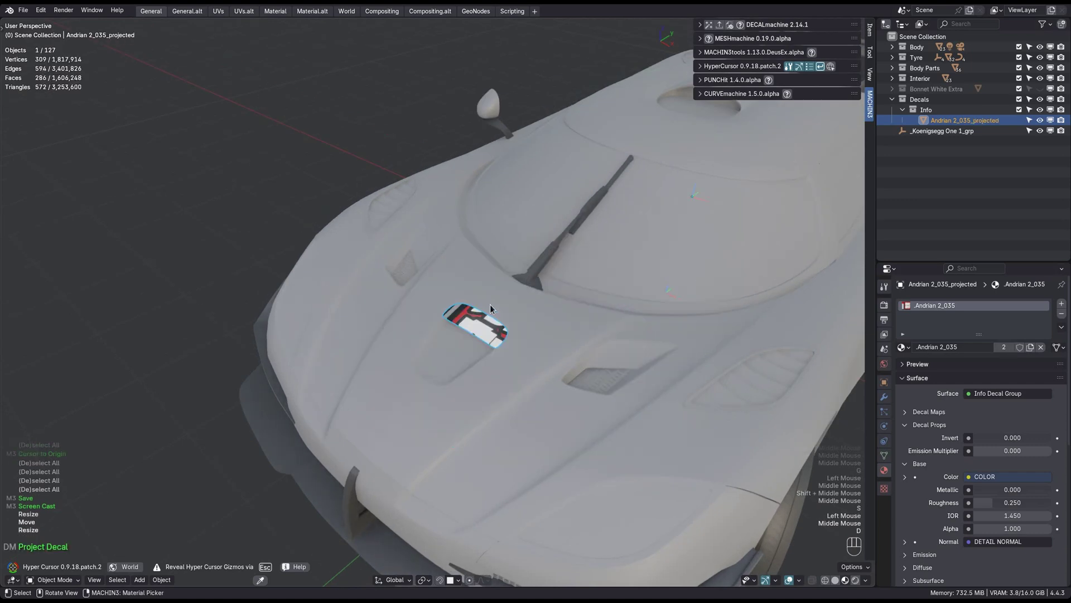
{"action": "middle_click_drag", "start_coordinate": [490, 304], "coordinate": [540, 270]}
{"action": "left_click", "coordinate": [508, 345]}
{"action": "scroll", "coordinate": [539, 270], "scroll_direction": "up", "scroll_amount": 2}
{"action": "key", "text": "g"}
{"action": "mouse_move", "coordinate": [471, 315]}
{"action": "middle_mouse_down"}
{"action": "mouse_move", "coordinate": [521, 302]}
{"action": "mouse_move", "coordinate": [512, 338]}
{"action": "mouse_move", "coordinate": [542, 334]}
{"action": "mouse_move", "coordinate": [456, 330]}
{"action": "middle_mouse_up"}
{"action": "key", "text": "a"}
{"action": "left_click", "coordinate": [456, 329]}
{"action": "middle_click_drag", "start_coordinate": [545, 346], "coordinate": [527, 308]}
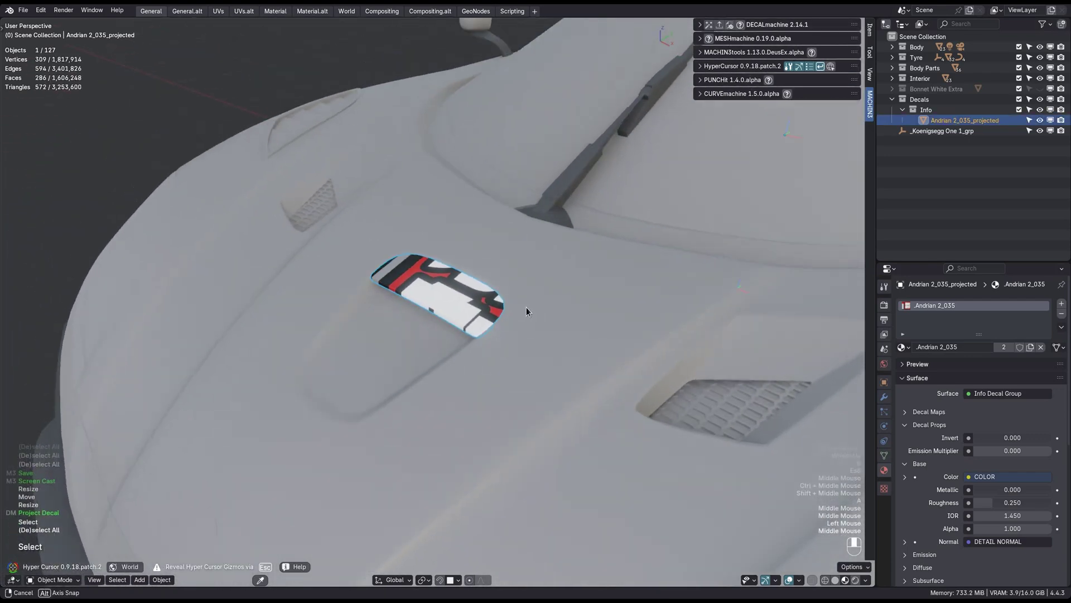
{"action": "key", "text": "d"}
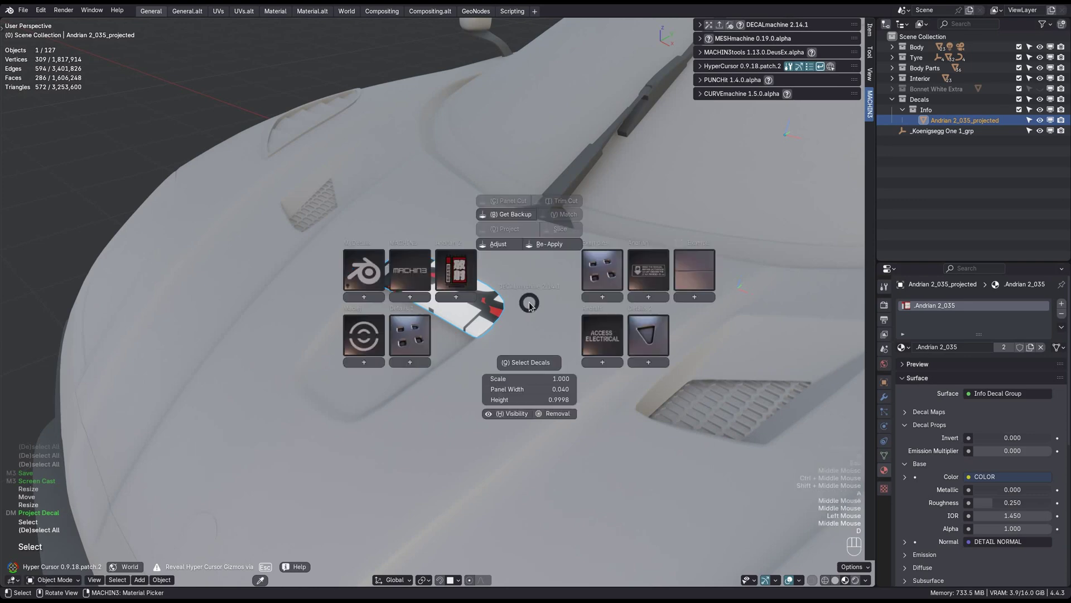
- Get the unprojected backup of the radioactive decal and select it alone
{"action": "left_click", "coordinate": [512, 216]}
{"action": "middle_click_drag", "start_coordinate": [511, 215], "coordinate": [472, 256]}
{"action": "left_click", "coordinate": [473, 272], "text": "shift"}
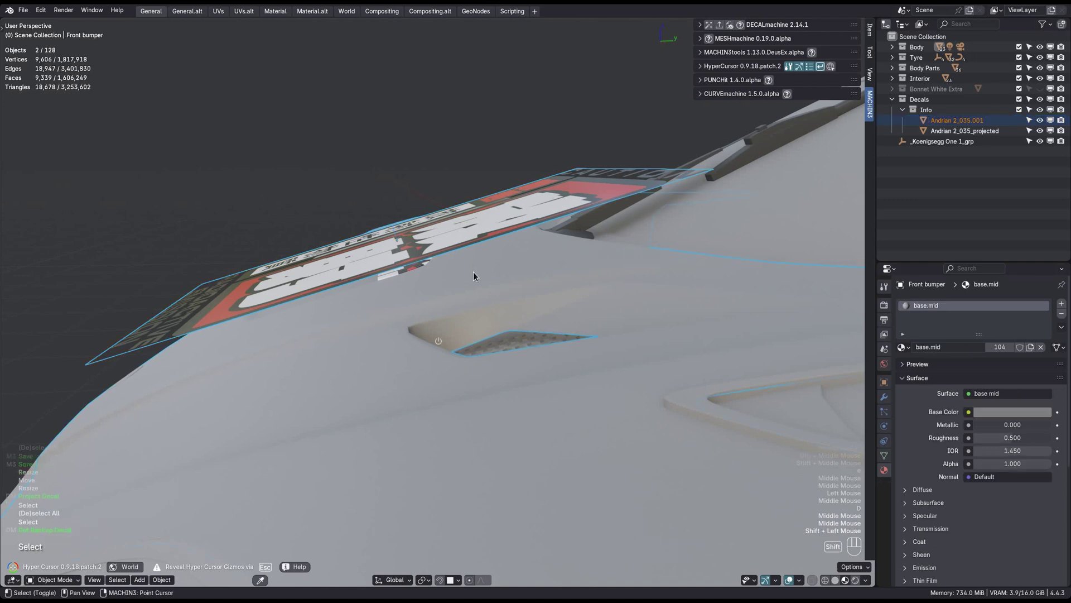
{"action": "key", "text": "a"}
{"action": "left_click", "coordinate": [468, 243]}
{"action": "scroll", "coordinate": [449, 265], "scroll_direction": "down", "scroll_amount": 2}
{"action": "mouse_move", "coordinate": [449, 265]}
{"action": "middle_mouse_down"}
{"action": "mouse_move", "coordinate": [475, 261]}
{"action": "mouse_move", "coordinate": [458, 268]}
{"action": "middle_mouse_up"}
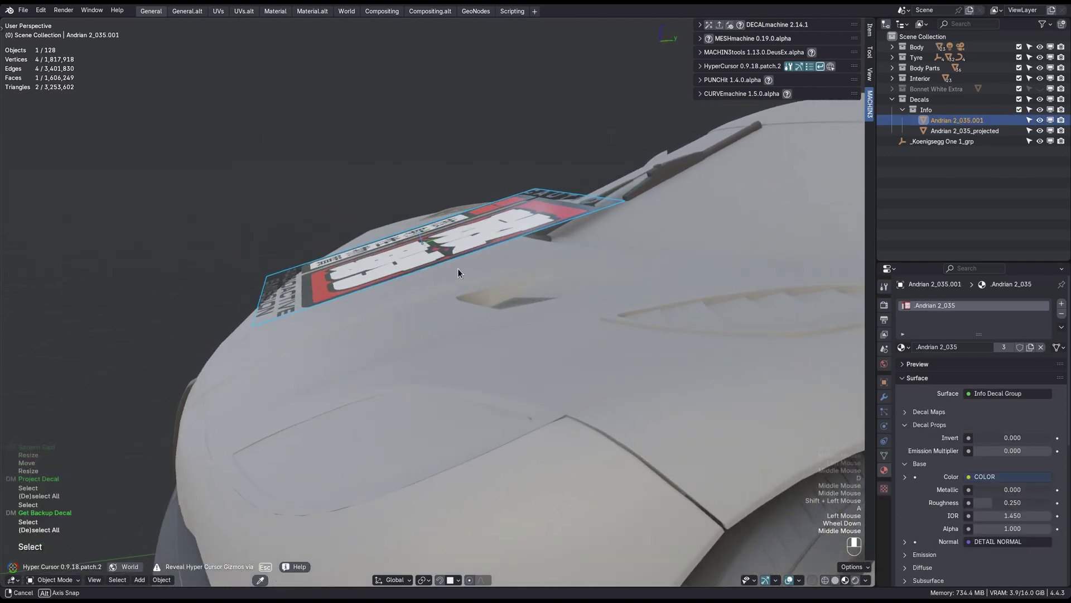
- Project the backup radioactive decal onto the Front bumper
{"action": "left_click", "coordinate": [496, 284], "text": "shift"}
{"action": "key", "text": "d"}
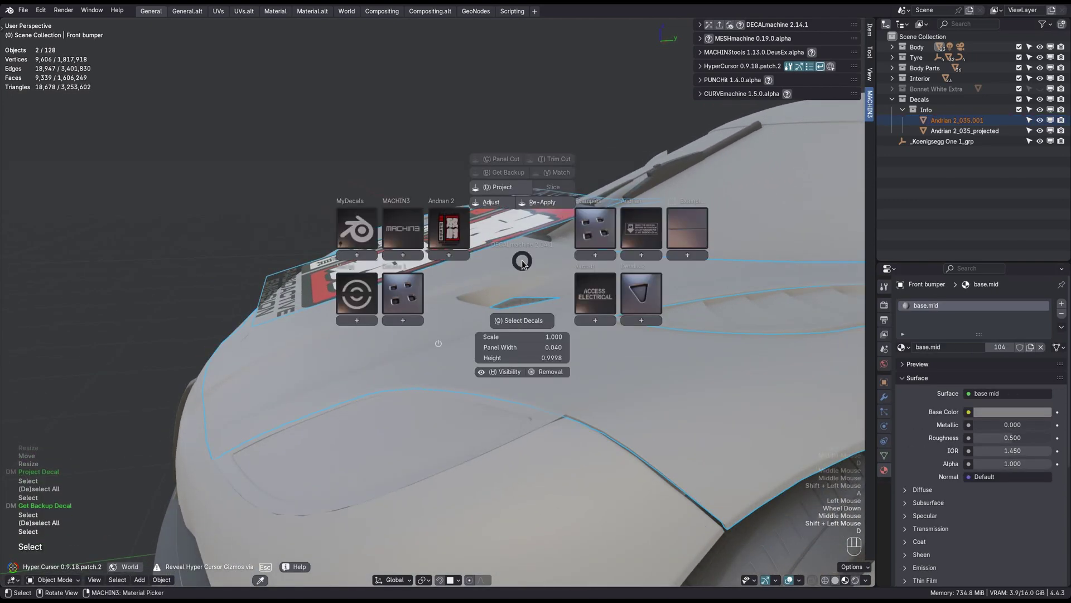
{"action": "left_click", "coordinate": [525, 234]}
{"action": "middle_click_drag", "start_coordinate": [423, 276], "coordinate": [453, 294], "text": "ctrl"}
{"action": "middle_click_drag", "start_coordinate": [452, 293], "coordinate": [489, 320]}
- Inspect the newly projected decal, selecting the Front bumper and the decal in turn
{"action": "key", "text": "a"}
{"action": "left_click", "coordinate": [514, 379]}
{"action": "middle_click_drag", "start_coordinate": [516, 388], "coordinate": [436, 304]}
{"action": "left_click", "coordinate": [527, 321]}
{"action": "left_click", "coordinate": [584, 366]}
{"action": "left_click", "coordinate": [475, 284]}
{"action": "scroll", "coordinate": [463, 279], "scroll_direction": "up", "scroll_amount": 2}
- Lift the logo cover above the hood, then undo the move to restore it
{"action": "key", "text": "Up"}
{"action": "middle_click_drag", "start_coordinate": [435, 305], "coordinate": [434, 326], "text": "shift"}
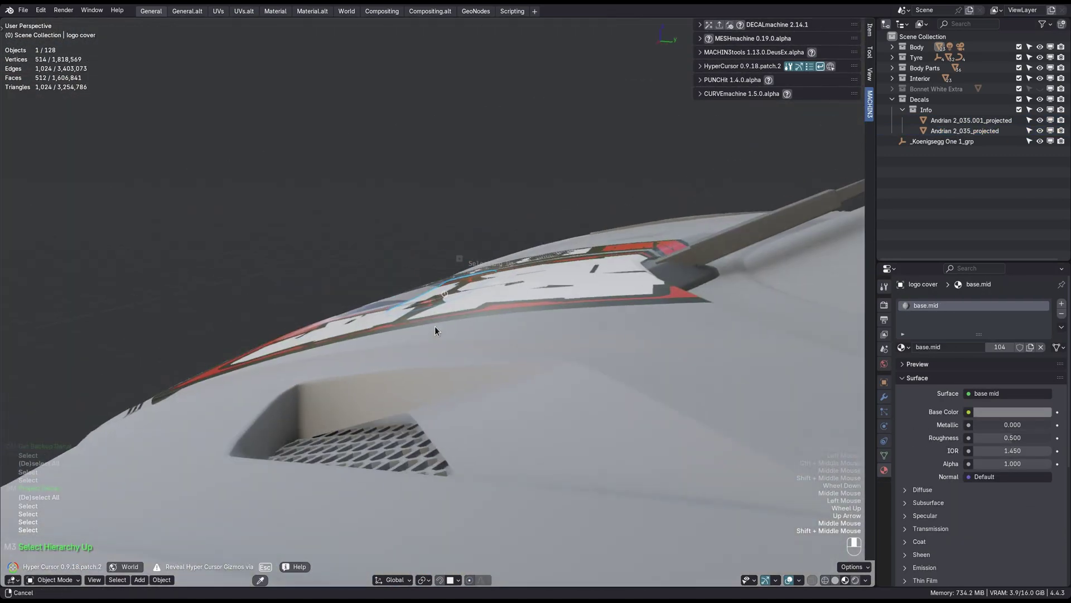
{"action": "left_click", "coordinate": [383, 203]}
{"action": "middle_click_drag", "start_coordinate": [383, 203], "coordinate": [445, 181]}
{"action": "key", "text": "f"}
{"action": "middle_click_drag", "start_coordinate": [557, 198], "coordinate": [623, 218]}
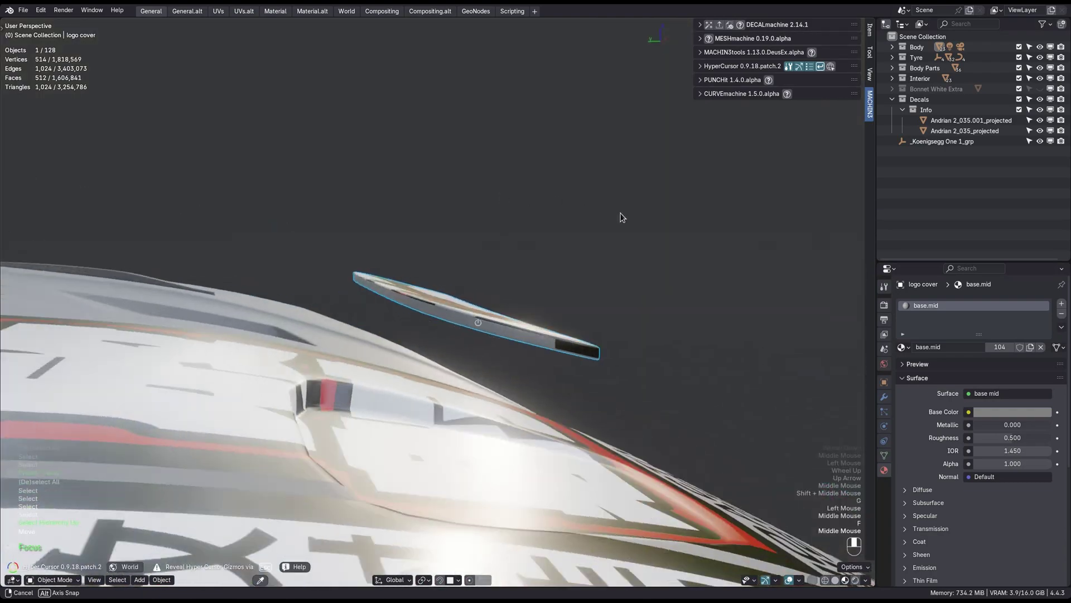
{"action": "scroll", "coordinate": [623, 217], "scroll_direction": "down", "scroll_amount": 2}
{"action": "key", "text": "ctrl+z"}
{"action": "key", "text": "ctrl+z"}
- Select the Front bumper and its radioactive decal and isolate them in Local View
{"action": "middle_click_drag", "start_coordinate": [505, 208], "coordinate": [460, 338]}
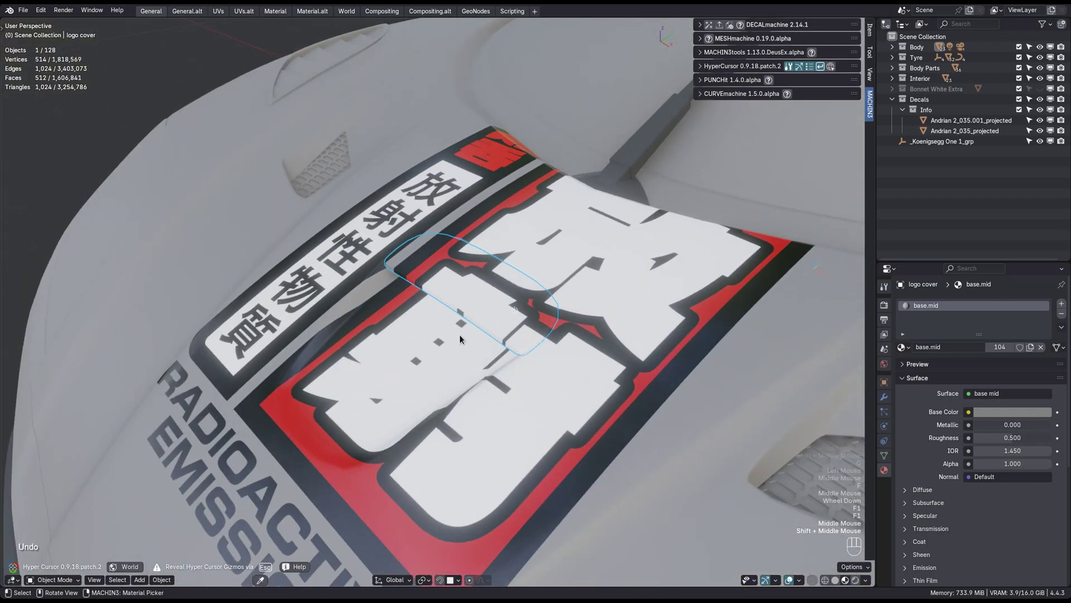
{"action": "left_click", "coordinate": [460, 339]}
{"action": "scroll", "coordinate": [494, 374], "scroll_direction": "down", "scroll_amount": 2}
{"action": "middle_click_drag", "start_coordinate": [494, 374], "coordinate": [349, 263]}
{"action": "left_click", "coordinate": [582, 377], "text": "shift"}
{"action": "key", "text": "ctrl+f"}
- Look across the isolated bumper at a low angle and select the projected radioactive decal
{"action": "scroll", "coordinate": [556, 351], "scroll_direction": "up", "scroll_amount": 1}
{"action": "key", "text": "a"}
{"action": "scroll", "coordinate": [428, 352], "scroll_direction": "down", "scroll_amount": 3}
{"action": "scroll", "coordinate": [448, 319], "scroll_direction": "down", "scroll_amount": 2}
{"action": "middle_click_drag", "start_coordinate": [449, 319], "coordinate": [491, 309]}
{"action": "left_click", "coordinate": [436, 282]}
{"action": "left_click", "coordinate": [491, 310]}
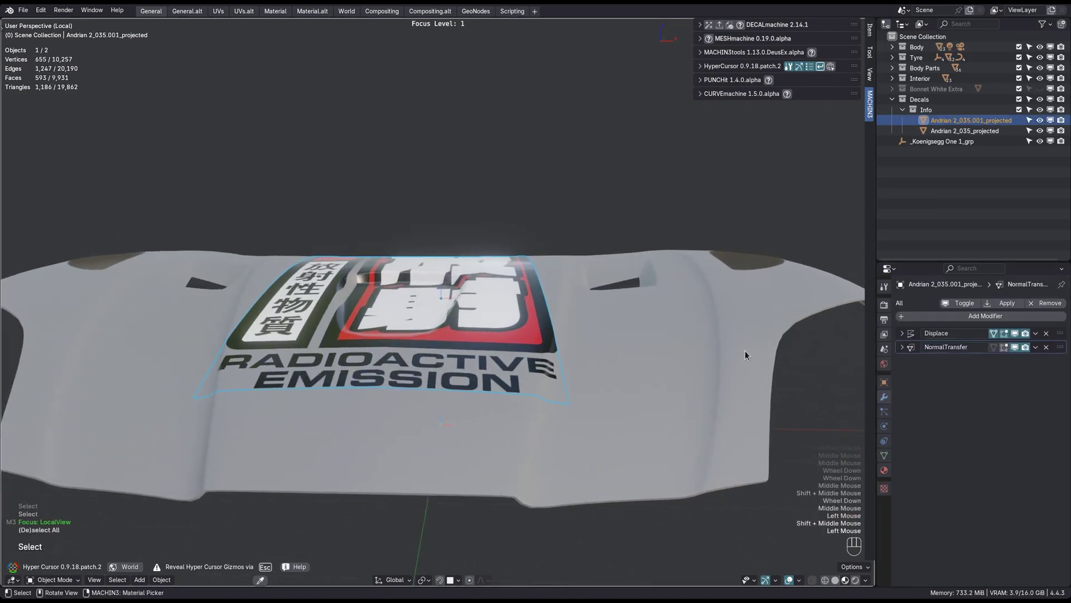
- Turn on the wireframe overlay and zoom in to inspect the decal's mesh on the bumper
{"action": "middle_click_drag", "start_coordinate": [746, 355], "coordinate": [476, 361]}
{"action": "key", "text": "a"}
{"action": "key", "text": "z"}
{"action": "left_click", "coordinate": [467, 424]}
{"action": "middle_click_drag", "start_coordinate": [492, 442], "coordinate": [412, 379], "text": "ctrl"}
{"action": "left_click", "coordinate": [481, 361]}
{"action": "middle_click_drag", "start_coordinate": [413, 380], "coordinate": [570, 376], "text": "ctrl"}
{"action": "left_click", "coordinate": [570, 376]}
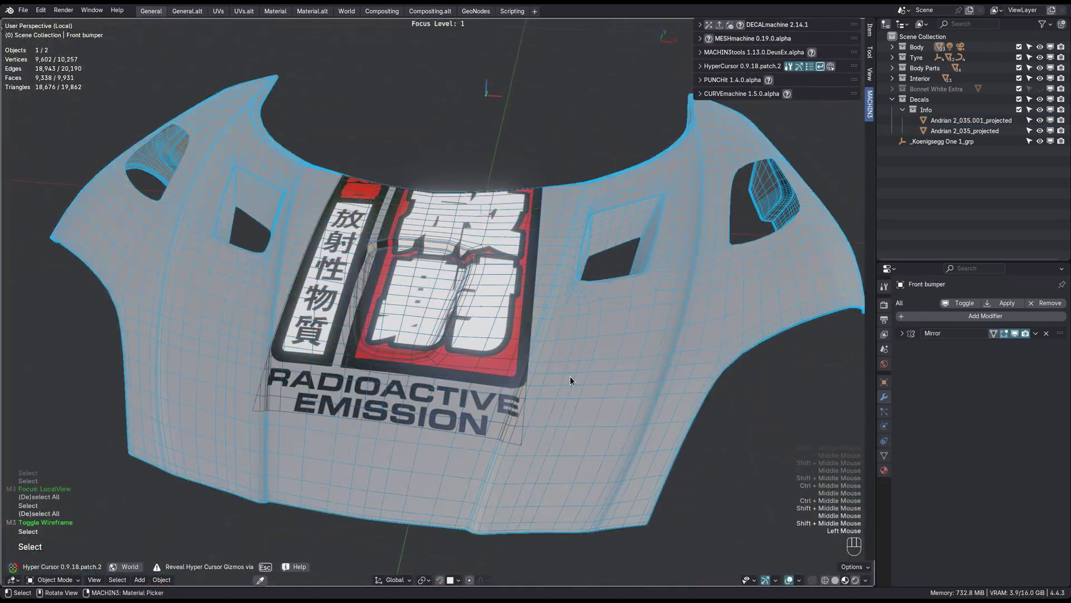
- Switch the wireframe display back off and reselect the projected decal
{"action": "key", "text": "Page_Up"}
{"action": "key", "text": "w"}
{"action": "key", "text": "a"}
{"action": "key", "text": "Page_Up"}
{"action": "key", "text": "w"}
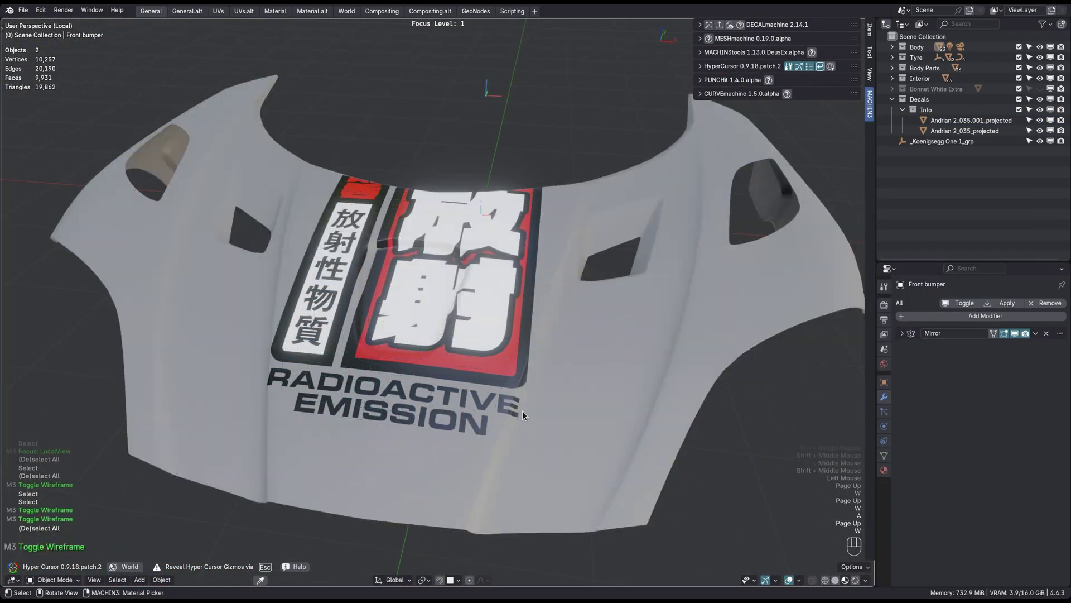
{"action": "left_click", "coordinate": [522, 410]}
{"action": "middle_click_drag", "start_coordinate": [523, 411], "coordinate": [561, 338], "text": "shift"}
- Insert the yellow QR-35 warning decal from the Andrian 2 library onto the hood
{"action": "key", "text": "a"}
{"action": "key", "text": "d"}
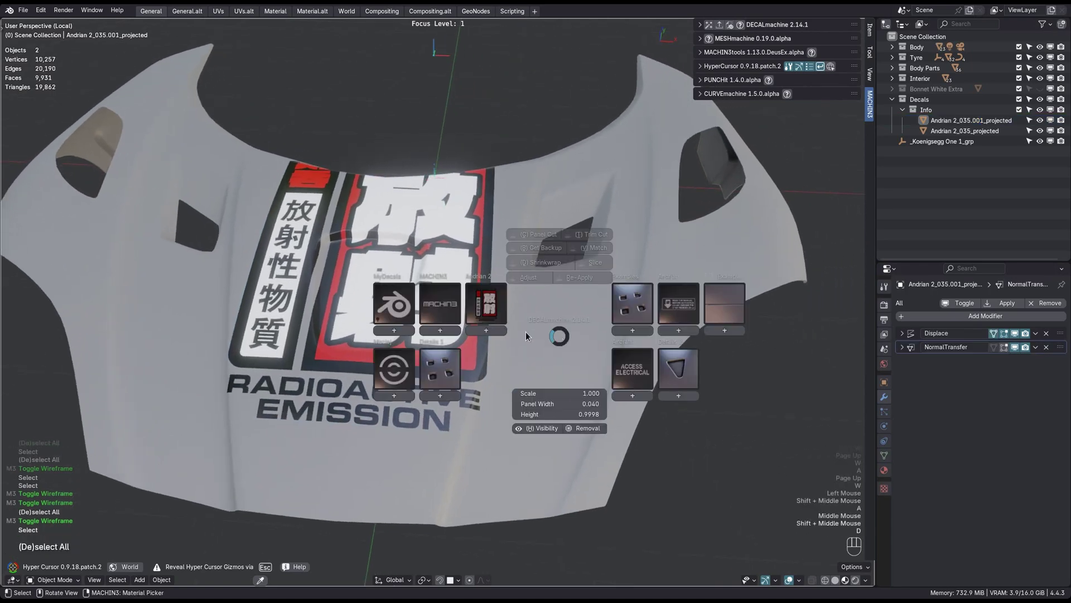
{"action": "left_click", "coordinate": [489, 312]}
{"action": "left_click", "coordinate": [639, 140]}
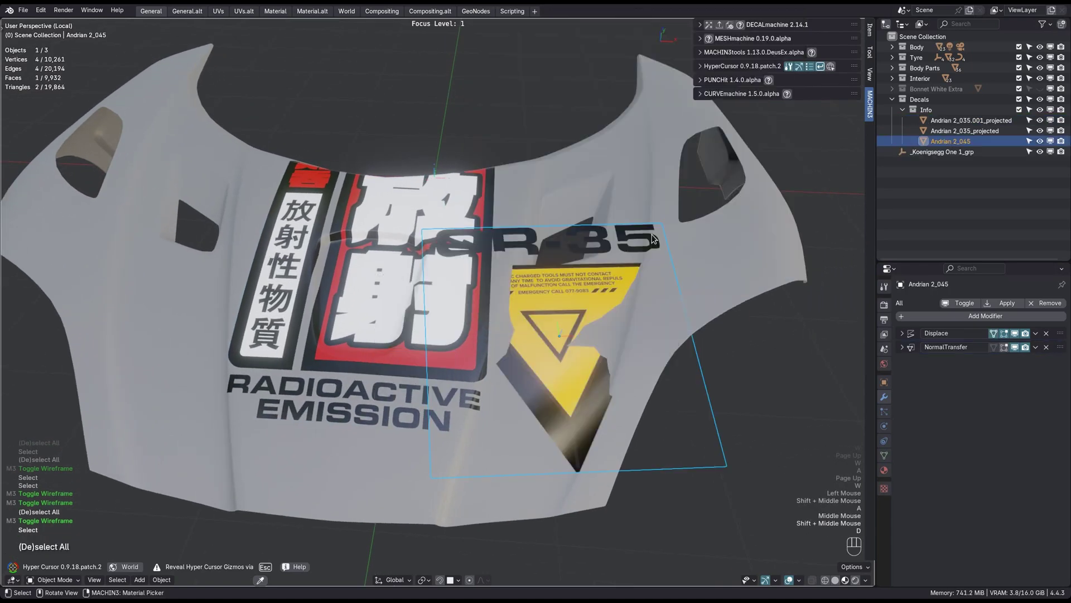
{"action": "left_click", "coordinate": [588, 321], "text": "ctrl"}
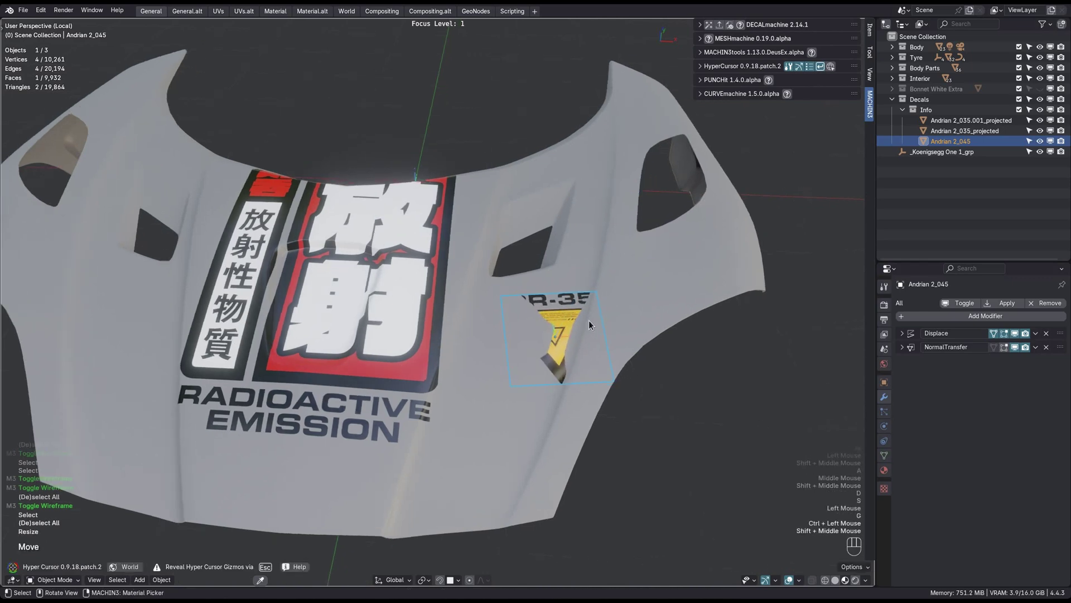
{"action": "middle_click_drag", "start_coordinate": [589, 321], "coordinate": [594, 334], "text": "shift"}
{"action": "middle_click_drag", "start_coordinate": [593, 335], "coordinate": [598, 353], "text": "ctrl"}
- Project the QR-35 decal onto the bonnet and adjust its height above the surface
{"action": "key", "text": "d"}
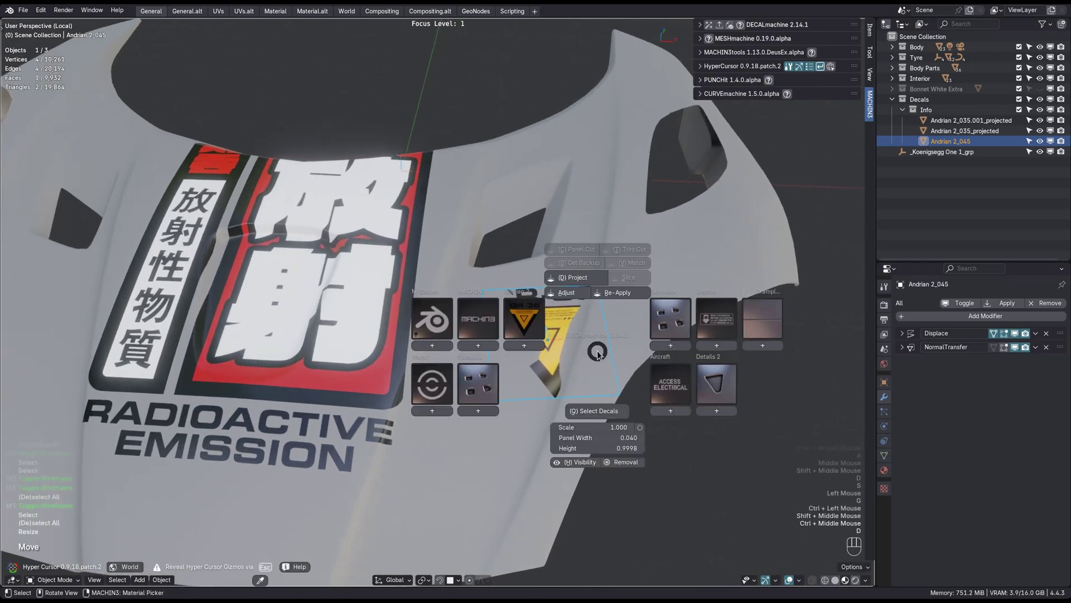
{"action": "left_click", "coordinate": [589, 277]}
{"action": "middle_click_drag", "start_coordinate": [589, 277], "coordinate": [583, 348]}
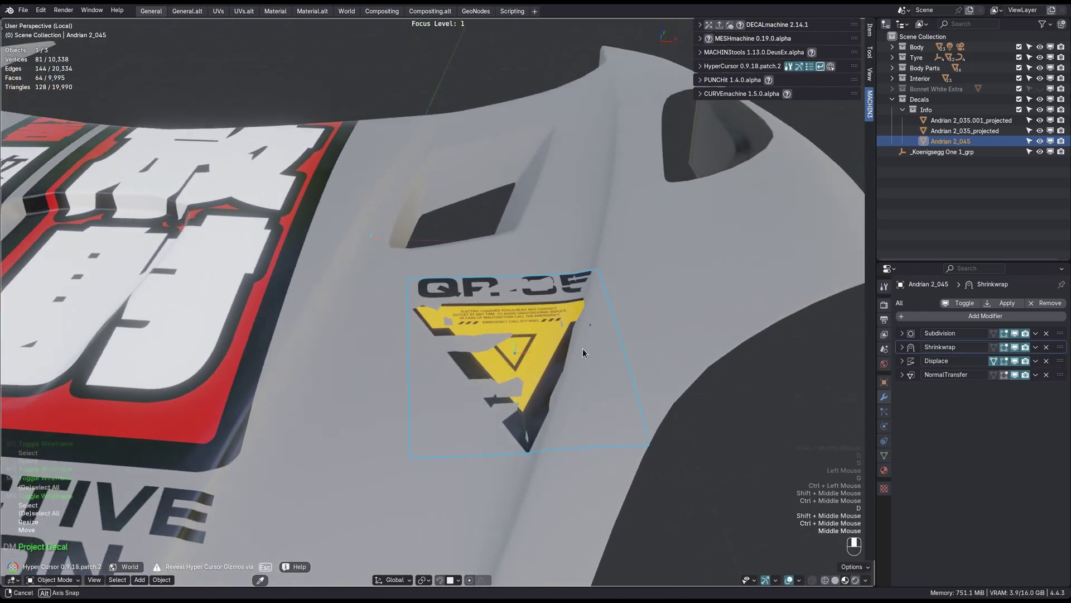
{"action": "key", "text": "d"}
{"action": "key", "text": "a"}
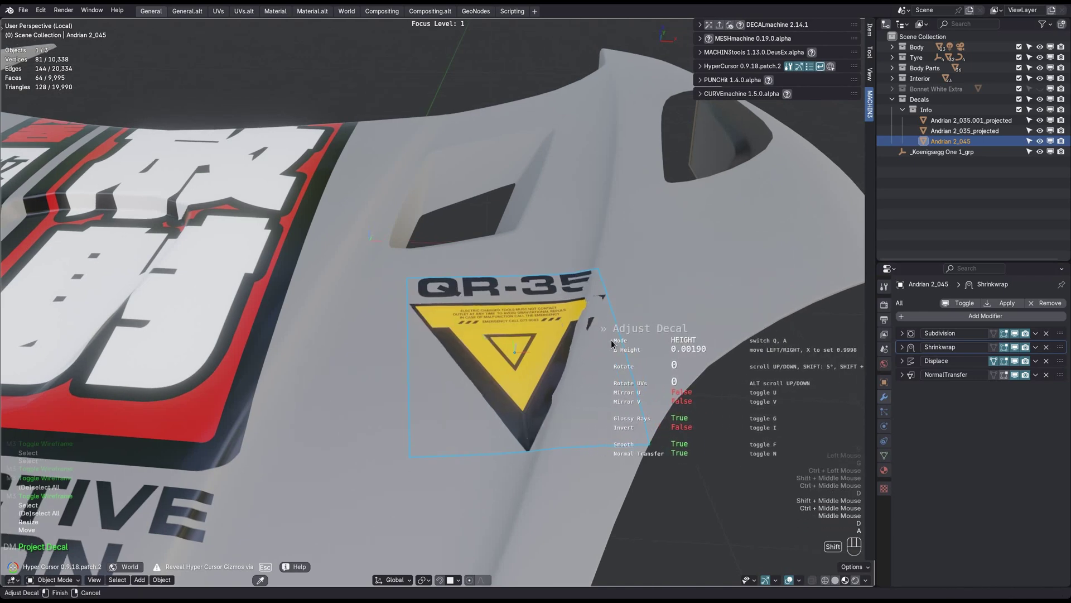
{"action": "left_click", "coordinate": [693, 345]}
- Show the wireframe, select the QR-35 decal and expand its Subdivision modifier settings
{"action": "middle_click_drag", "start_coordinate": [693, 345], "coordinate": [503, 338]}
{"action": "key", "text": "Page_Up"}
{"action": "key", "text": "a"}
{"action": "key", "text": "Page_Up"}
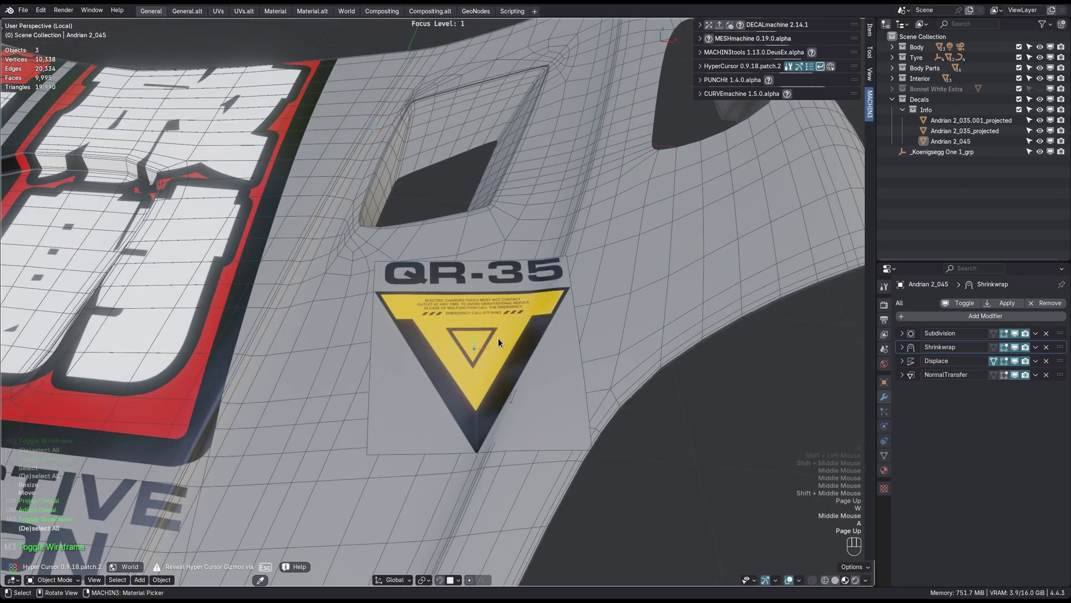
{"action": "left_click", "coordinate": [499, 337]}
{"action": "middle_click_drag", "start_coordinate": [535, 371], "coordinate": [517, 338]}
{"action": "scroll", "coordinate": [517, 341], "scroll_direction": "up", "scroll_amount": 3}
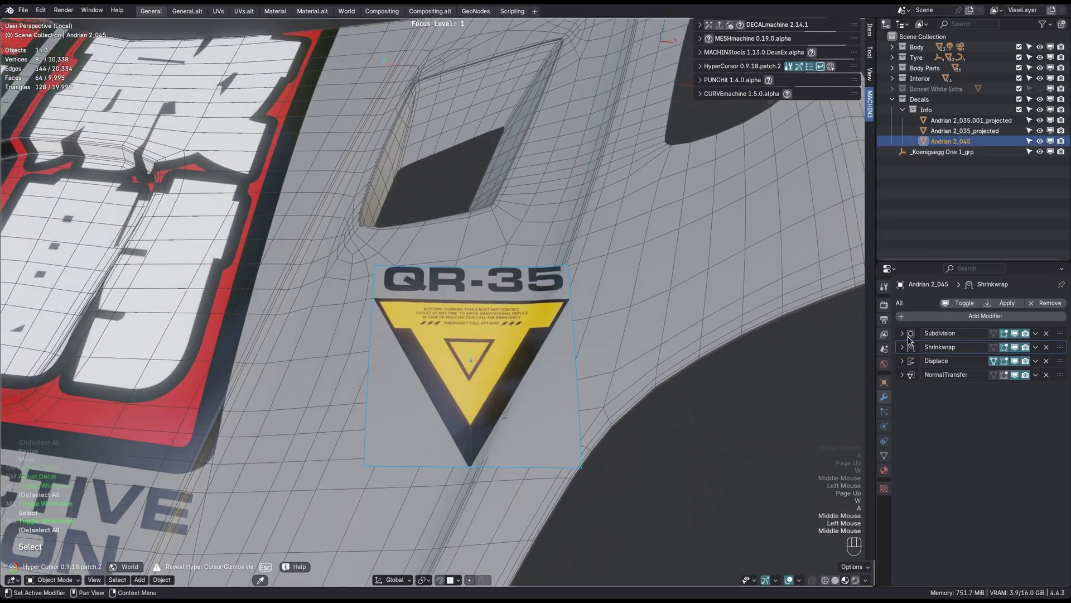
{"action": "left_click", "coordinate": [907, 334]}
- Move the QR-35 decal to a new spot on the bonnet
{"action": "middle_click_drag", "start_coordinate": [504, 348], "coordinate": [446, 349], "text": "shift"}
{"action": "key", "text": "a"}
{"action": "left_click", "coordinate": [510, 345]}
{"action": "middle_click_drag", "start_coordinate": [447, 349], "coordinate": [451, 335], "text": "shift"}
{"action": "key", "text": "g"}
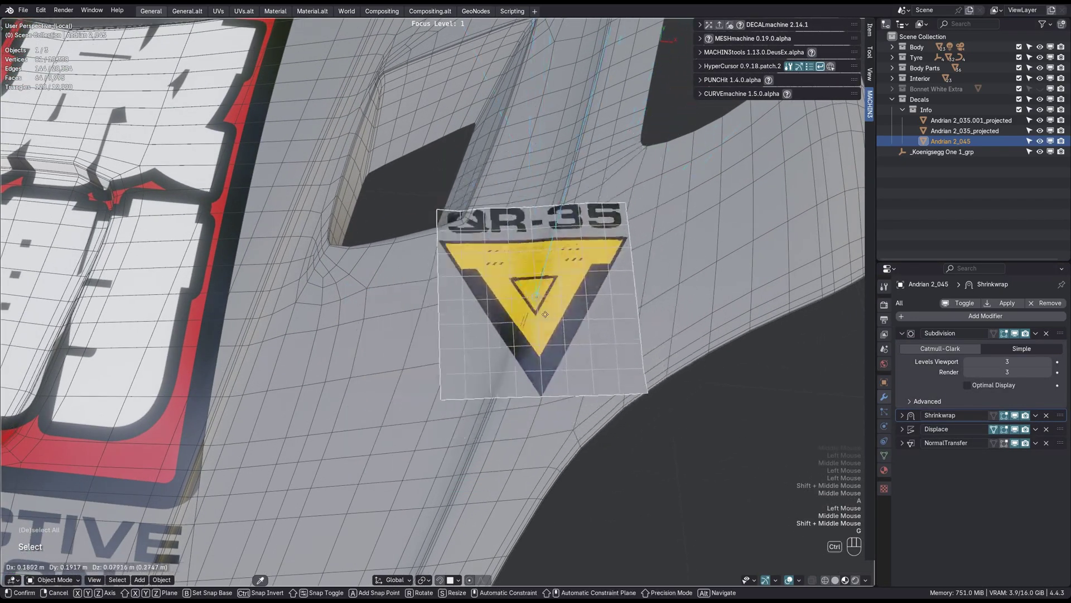
{"action": "left_click", "coordinate": [529, 355], "text": "ctrl"}
{"action": "middle_click_drag", "start_coordinate": [529, 355], "coordinate": [463, 268]}
{"action": "scroll", "coordinate": [607, 319], "scroll_direction": "down", "scroll_amount": 2}
- Nudge the radioactive decal's position, then shift the QR-35 decal again
{"action": "left_click", "coordinate": [379, 446]}
{"action": "key", "text": "g"}
{"action": "left_click", "coordinate": [506, 340]}
{"action": "middle_click_drag", "start_coordinate": [464, 268], "coordinate": [513, 346], "text": "shift"}
{"action": "middle_click_drag", "start_coordinate": [513, 346], "coordinate": [532, 337], "text": "shift"}
{"action": "left_click", "coordinate": [527, 336]}
{"action": "key", "text": "g"}
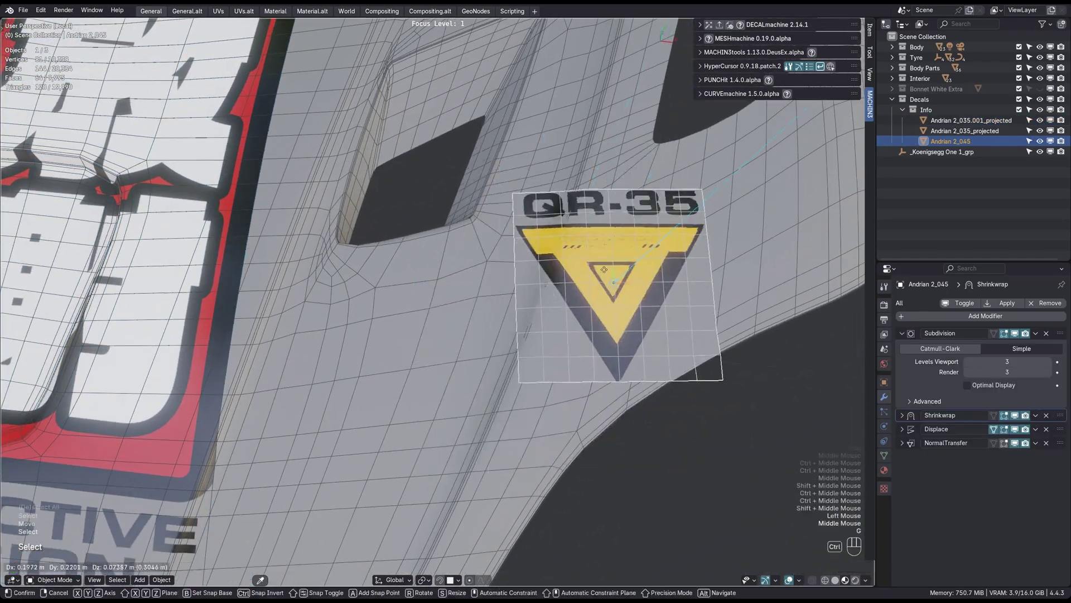
{"action": "left_click", "coordinate": [573, 278], "text": "ctrl"}
{"action": "middle_click_drag", "start_coordinate": [573, 279], "coordinate": [536, 291], "text": "shift"}
{"action": "scroll", "coordinate": [536, 290], "scroll_direction": "down", "scroll_amount": 3}
{"action": "middle_click_drag", "start_coordinate": [536, 291], "coordinate": [457, 279]}
- Snap the QR-35 decal flat onto the bonnet and slide it along X over the vent edge
{"action": "key", "text": "g"}
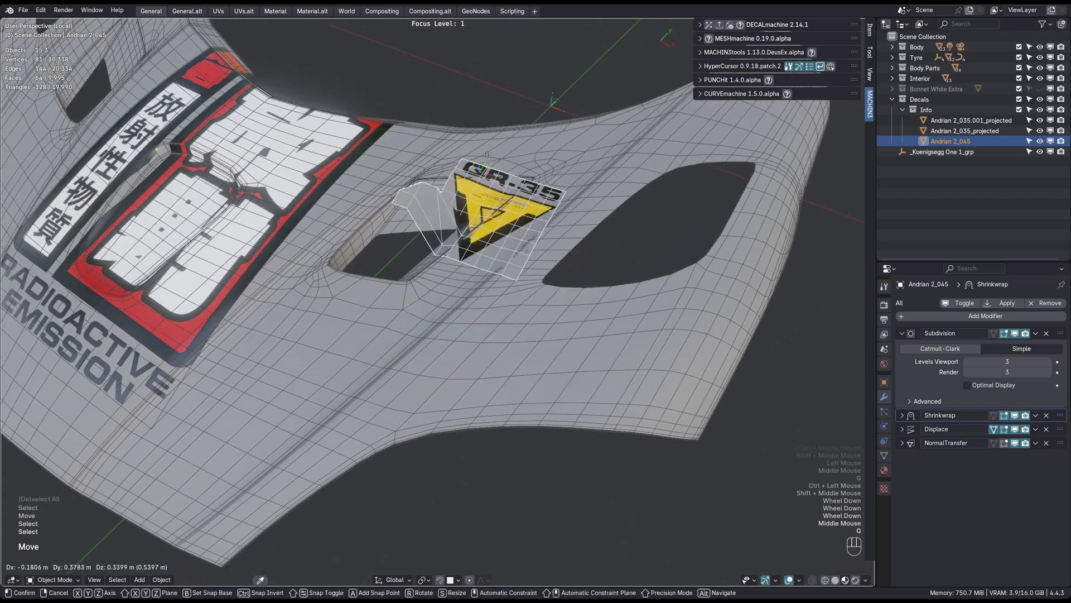
{"action": "key", "text": "ctrl"}
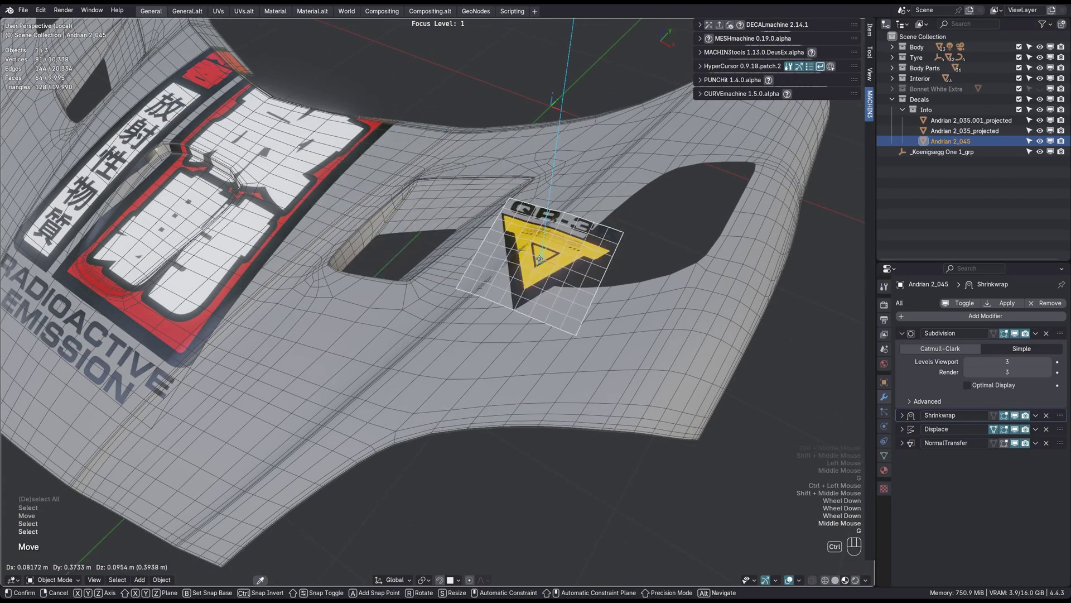
{"action": "left_click", "coordinate": [502, 246], "text": "ctrl"}
{"action": "middle_click_drag", "start_coordinate": [502, 245], "coordinate": [530, 274]}
{"action": "middle_click_drag", "start_coordinate": [529, 273], "coordinate": [539, 285], "text": "ctrl"}
{"action": "mouse_move", "coordinate": [538, 285]}
{"action": "middle_mouse_down"}
{"action": "mouse_move", "coordinate": [549, 297]}
{"action": "mouse_move", "coordinate": [559, 283]}
{"action": "middle_mouse_up"}
{"action": "middle_click_drag", "start_coordinate": [560, 282], "coordinate": [570, 272]}
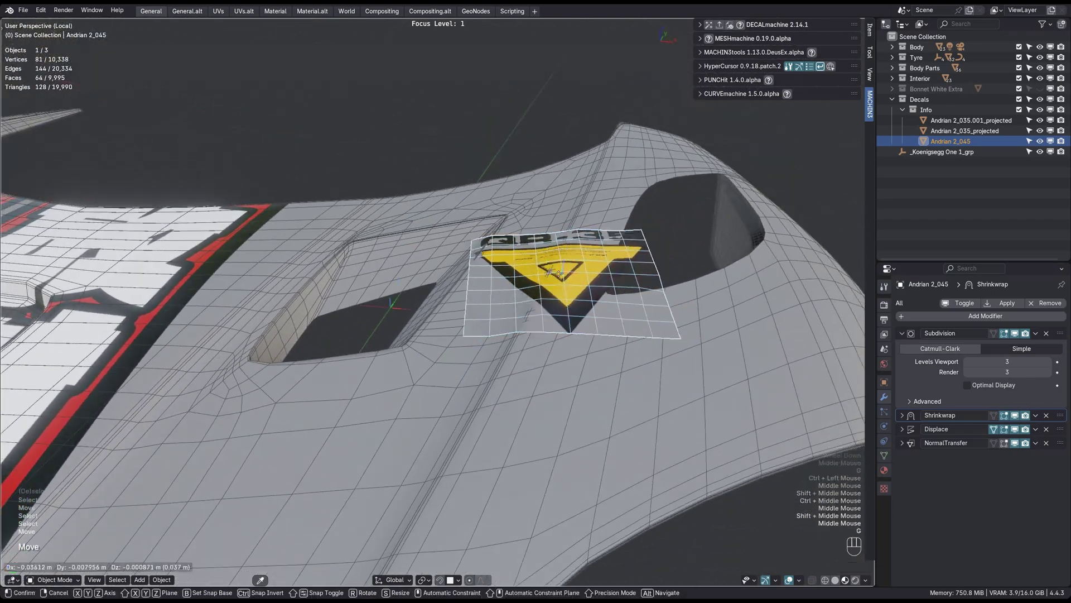
{"action": "middle_click", "coordinate": [560, 274]}
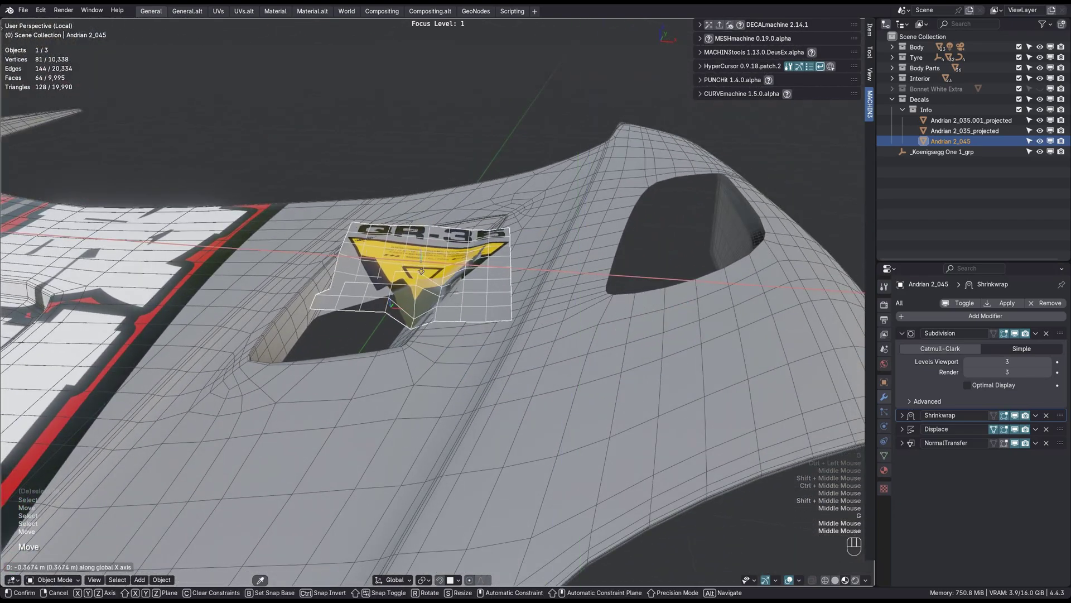
{"action": "middle_click_drag", "start_coordinate": [408, 274], "coordinate": [513, 330]}
{"action": "key", "text": "Escape"}
{"action": "key", "text": "g"}
{"action": "left_click", "coordinate": [421, 218]}
{"action": "scroll", "coordinate": [422, 219], "scroll_direction": "down", "scroll_amount": 2}
- Lower the QR-35 decal, unshrinkwrap it, then reposition and scale it up on the bonnet
{"action": "scroll", "coordinate": [446, 312], "scroll_direction": "down", "scroll_amount": 3}
{"action": "key", "text": "g"}
{"action": "left_click", "coordinate": [483, 369], "text": "ctrl"}
{"action": "key", "text": "d"}
{"action": "left_click", "coordinate": [524, 255]}
{"action": "middle_click_drag", "start_coordinate": [524, 255], "coordinate": [481, 228], "text": "shift"}
{"action": "key", "text": "g"}
{"action": "left_click", "coordinate": [486, 230], "text": "ctrl"}
{"action": "key", "text": "s"}
{"action": "left_click", "coordinate": [490, 225]}
{"action": "middle_click_drag", "start_coordinate": [481, 228], "coordinate": [475, 230]}
- Project the enlarged QR-35 decal onto the bonnet beside the vent
{"action": "key", "text": "d"}
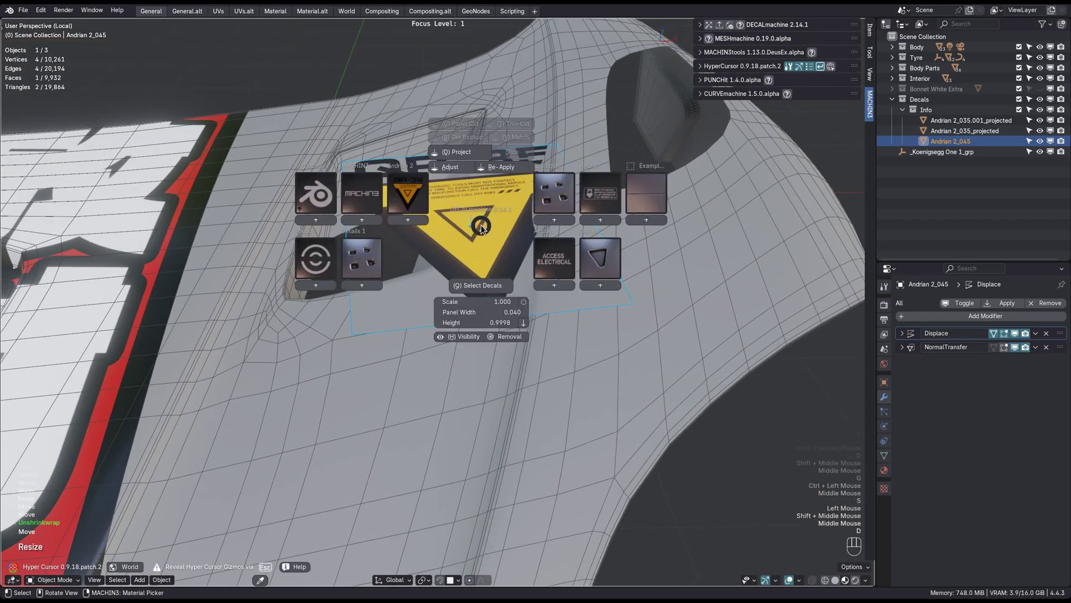
{"action": "left_click", "coordinate": [458, 149]}
{"action": "middle_click_drag", "start_coordinate": [457, 150], "coordinate": [450, 241]}
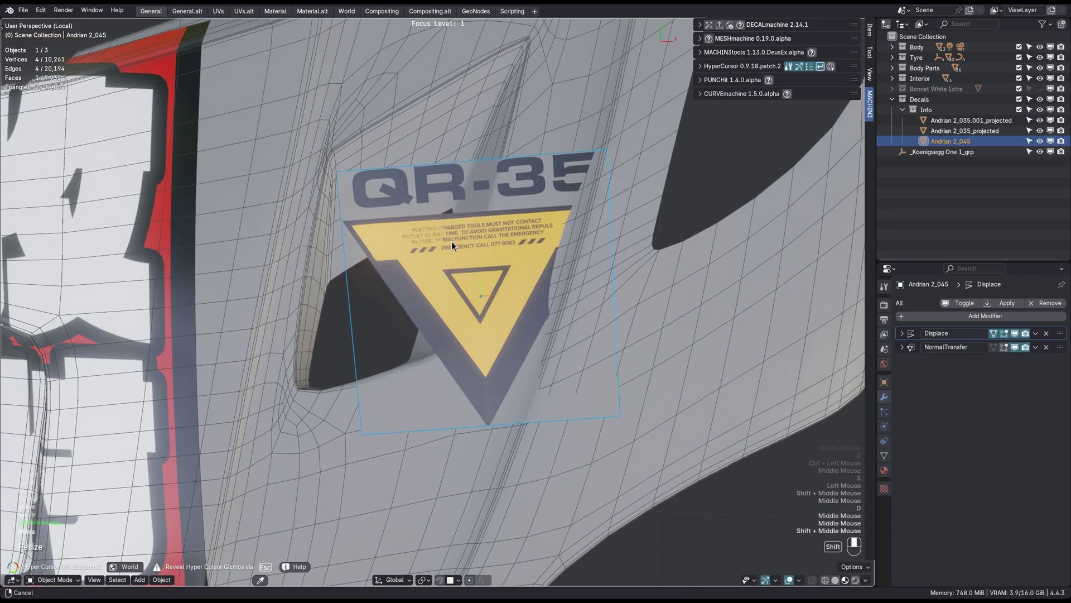
{"action": "key", "text": "d"}
{"action": "left_click", "coordinate": [502, 151]}
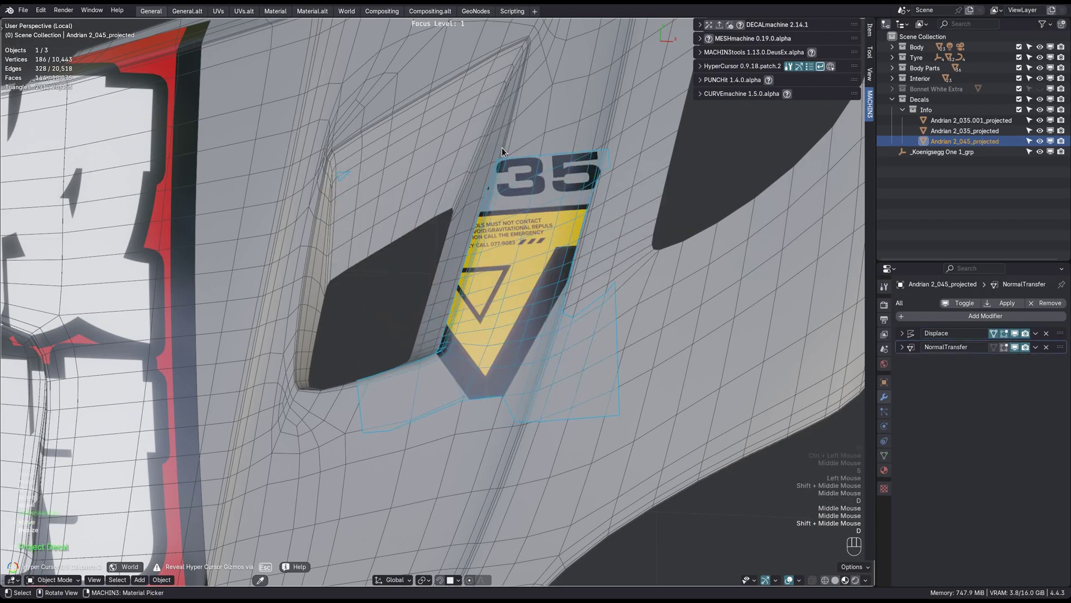
{"action": "middle_click_drag", "start_coordinate": [502, 150], "coordinate": [473, 278]}
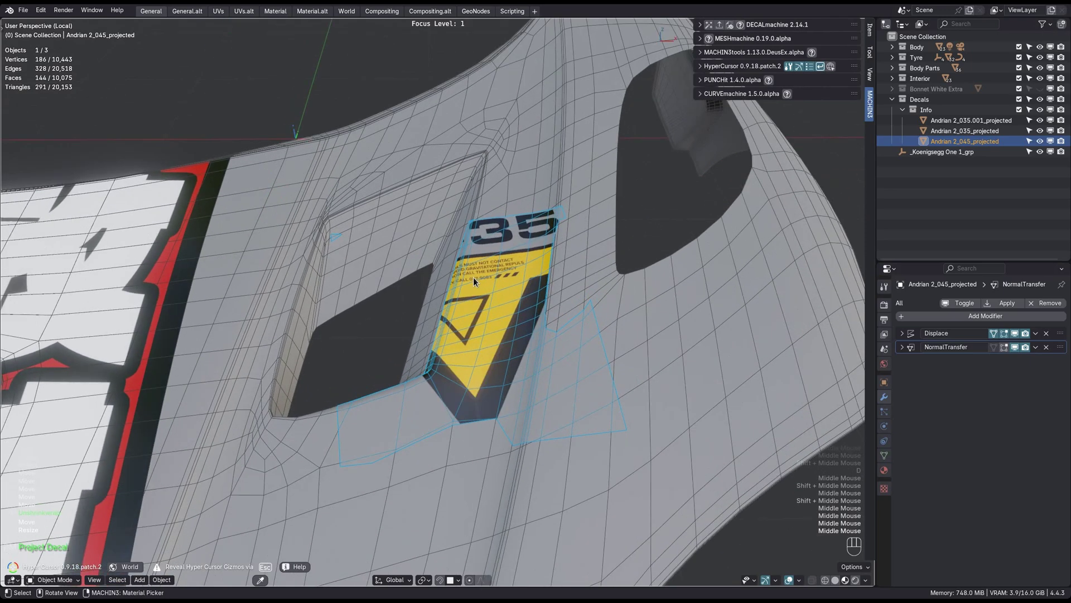
{"action": "middle_click_drag", "start_coordinate": [473, 276], "coordinate": [509, 296], "text": "shift"}
- Restore the unprojected backup of the QR-35 decal
{"action": "key", "text": "d"}
{"action": "left_click", "coordinate": [494, 210]}
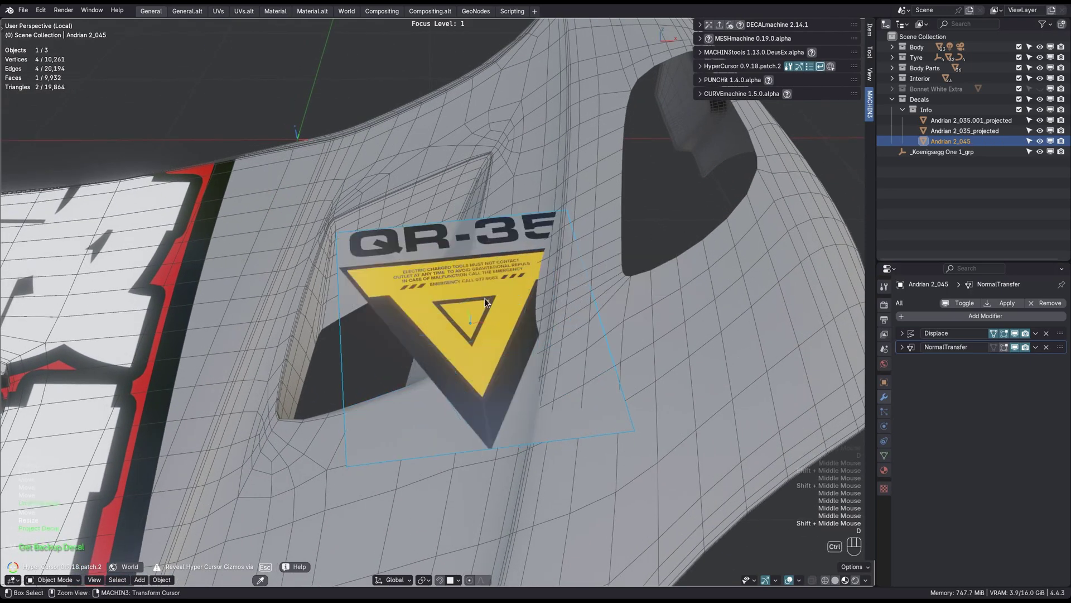
{"action": "middle_click_drag", "start_coordinate": [486, 245], "coordinate": [507, 271], "text": "ctrl"}
- Re-project the QR-35 decal onto the bonnet so it wraps over the vent edge
{"action": "key", "text": "d"}
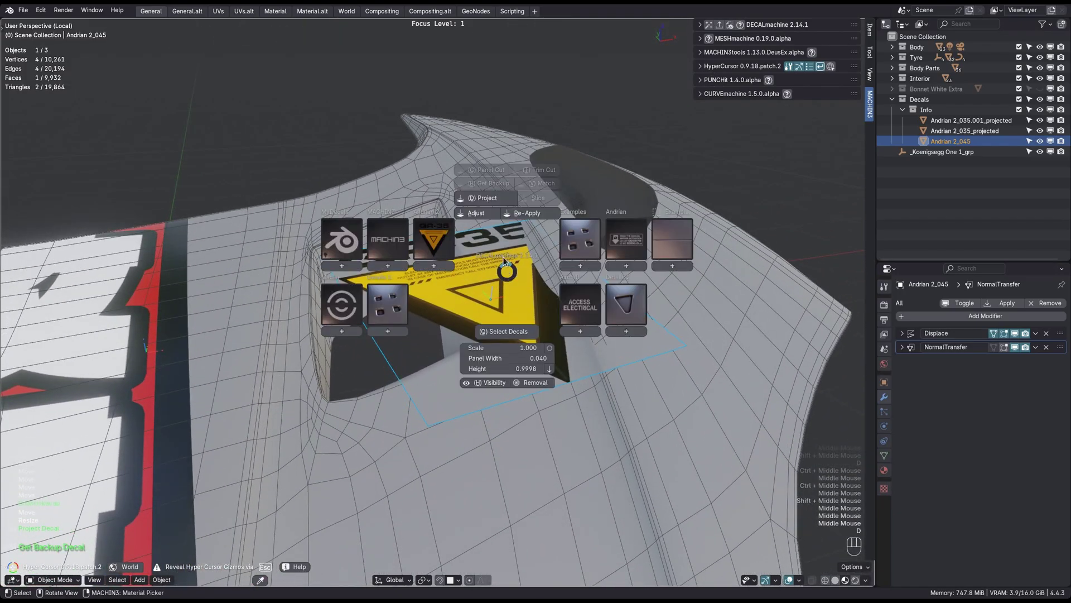
{"action": "left_click", "coordinate": [495, 201]}
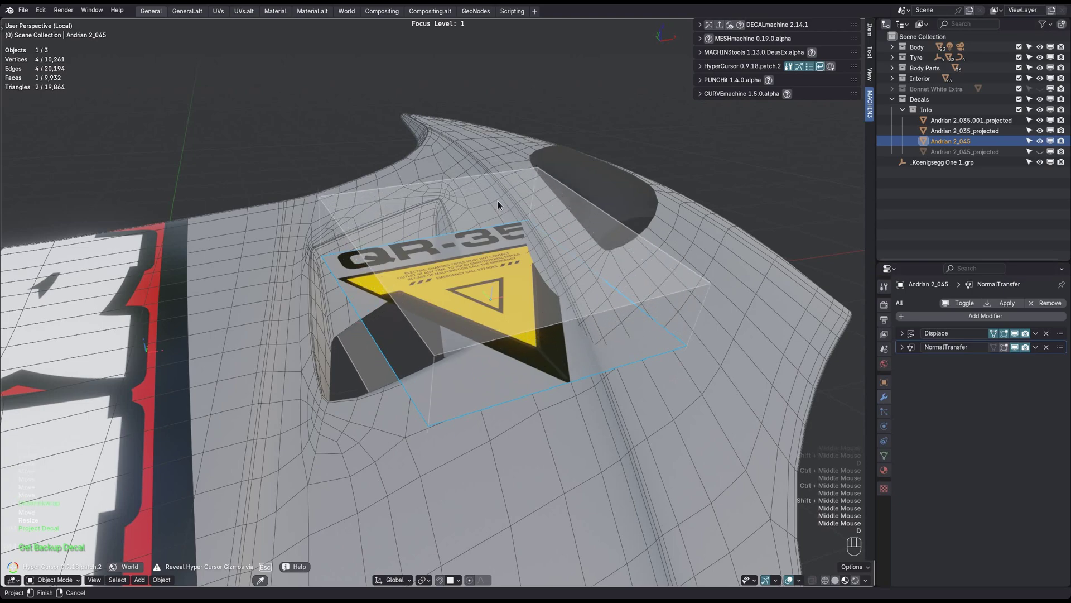
{"action": "left_click", "coordinate": [498, 201]}
{"action": "middle_click_drag", "start_coordinate": [498, 200], "coordinate": [385, 281]}
{"action": "middle_click_drag", "start_coordinate": [431, 349], "coordinate": [467, 262]}
- Finish the height adjustment of the projected QR-35 decal with Adjust Decal
{"action": "key", "text": "d"}
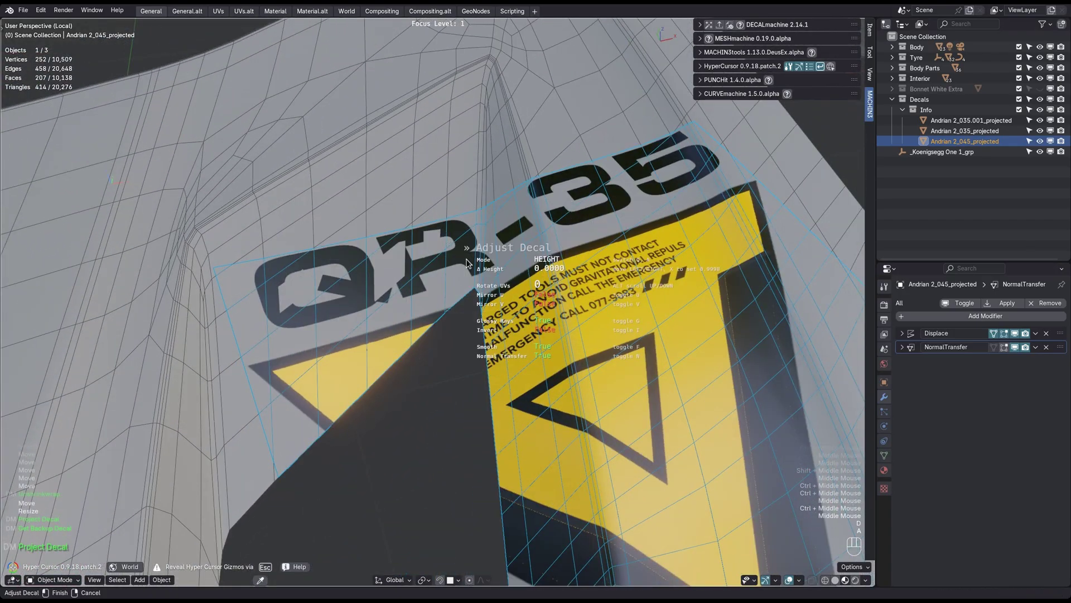
{"action": "left_click", "coordinate": [467, 262]}
{"action": "scroll", "coordinate": [503, 312], "scroll_direction": "down", "scroll_amount": 2}
{"action": "middle_click_drag", "start_coordinate": [466, 262], "coordinate": [458, 329], "text": "ctrl"}
- Deselect all, turn off wireframe, exit local view and orbit toward the side mirror
{"action": "key", "text": "a"}
{"action": "key", "text": "w"}
{"action": "scroll", "coordinate": [583, 380], "scroll_direction": "down", "scroll_amount": 2}
{"action": "scroll", "coordinate": [515, 365], "scroll_direction": "down", "scroll_amount": 1}
{"action": "key", "text": "ctrl+f"}
{"action": "scroll", "coordinate": [536, 377], "scroll_direction": "down", "scroll_amount": 2}
{"action": "middle_click_drag", "start_coordinate": [458, 330], "coordinate": [489, 335], "text": "ctrl"}
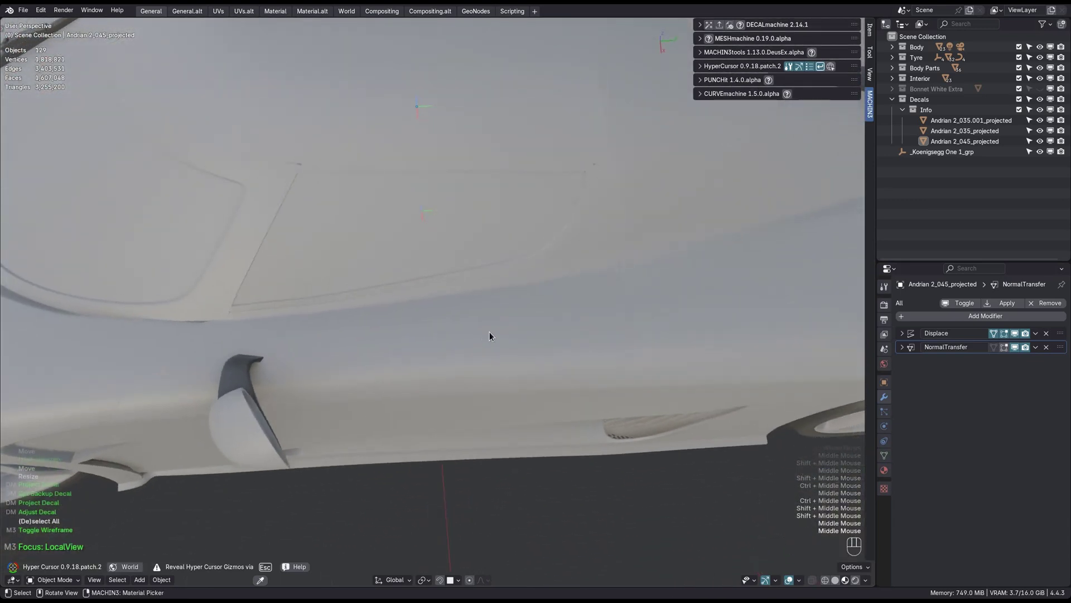
- Insert the red YR-34 triangle decal from the Andrian 2 decal collection
{"action": "key", "text": "d"}
{"action": "left_click", "coordinate": [423, 311]}
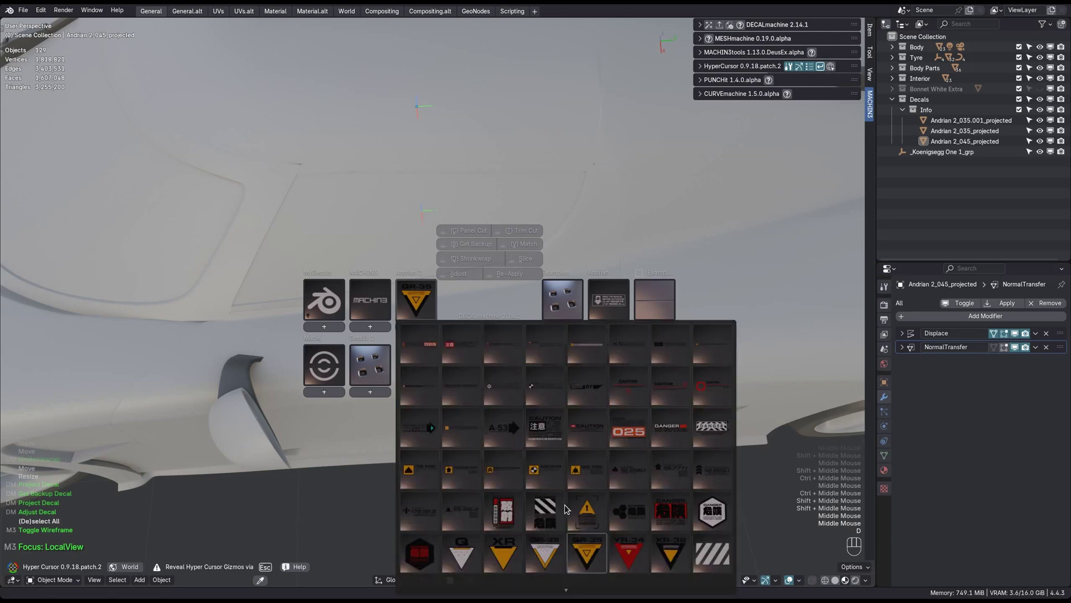
{"action": "left_click", "coordinate": [635, 557]}
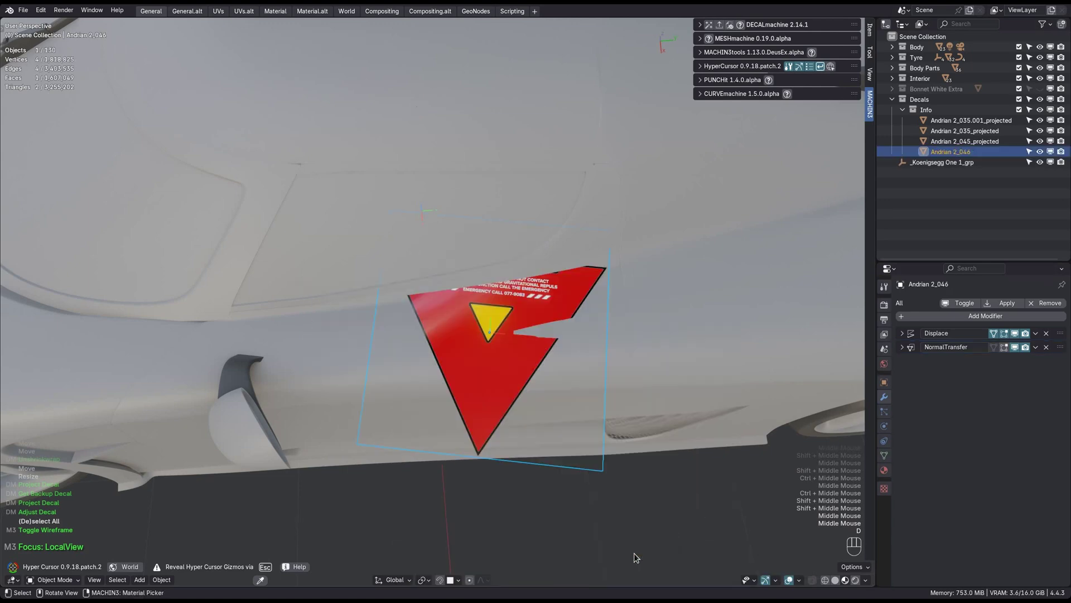
{"action": "middle_click_drag", "start_coordinate": [634, 553], "coordinate": [569, 386]}
- Snap-rotate the YR-34 decal in 5° steps and move it along X onto the side panel
{"action": "key", "text": "e"}
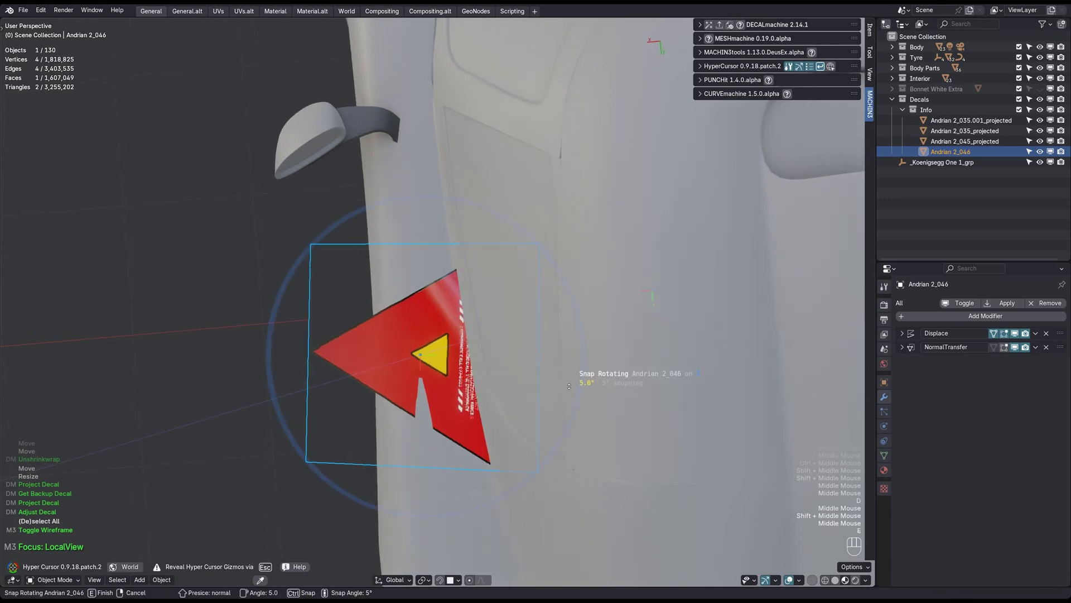
{"action": "key", "text": "y"}
{"action": "key", "text": "x"}
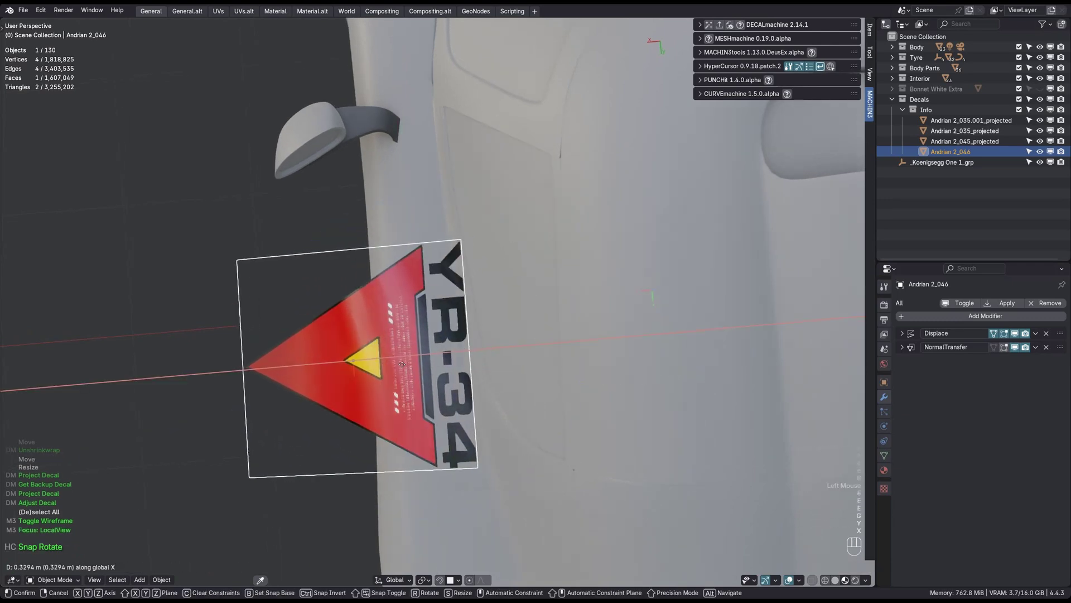
{"action": "left_click", "coordinate": [402, 364]}
{"action": "middle_click_drag", "start_coordinate": [401, 364], "coordinate": [420, 312]}
{"action": "middle_click_drag", "start_coordinate": [407, 247], "coordinate": [514, 222]}
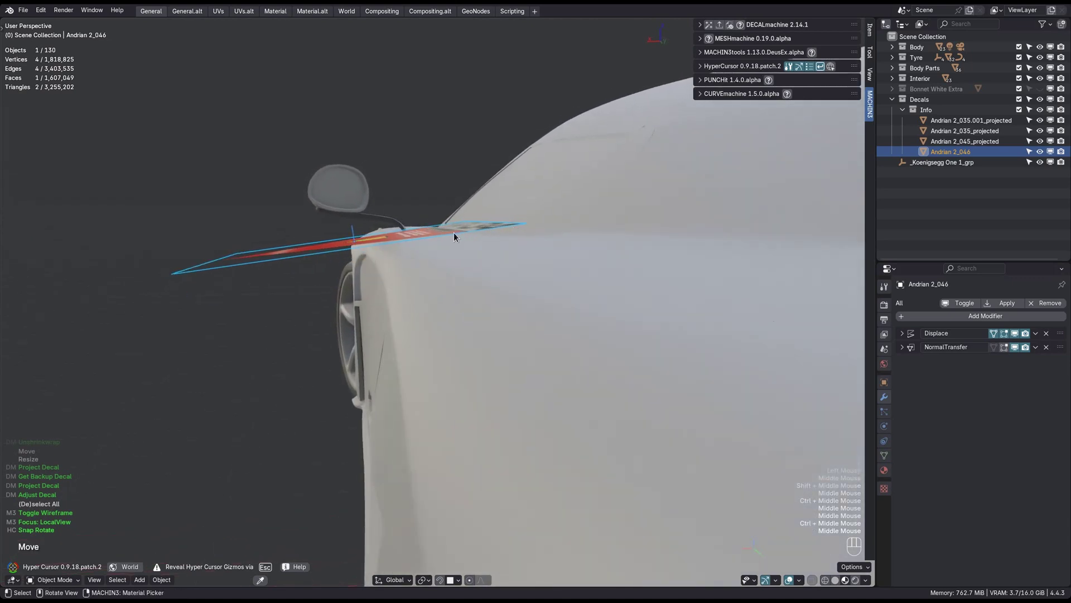
{"action": "scroll", "coordinate": [396, 244], "scroll_direction": "up", "scroll_amount": 1}
{"action": "middle_click_drag", "start_coordinate": [377, 406], "coordinate": [406, 266]}
{"action": "middle_click_drag", "start_coordinate": [398, 327], "coordinate": [412, 304], "text": "ctrl"}
{"action": "middle_click_drag", "start_coordinate": [412, 304], "coordinate": [448, 245], "text": "shift"}
{"action": "left_click", "coordinate": [443, 262]}
- Project the red YR-34 decal onto the car's side, adjusting the projection depth
{"action": "key", "text": "d"}
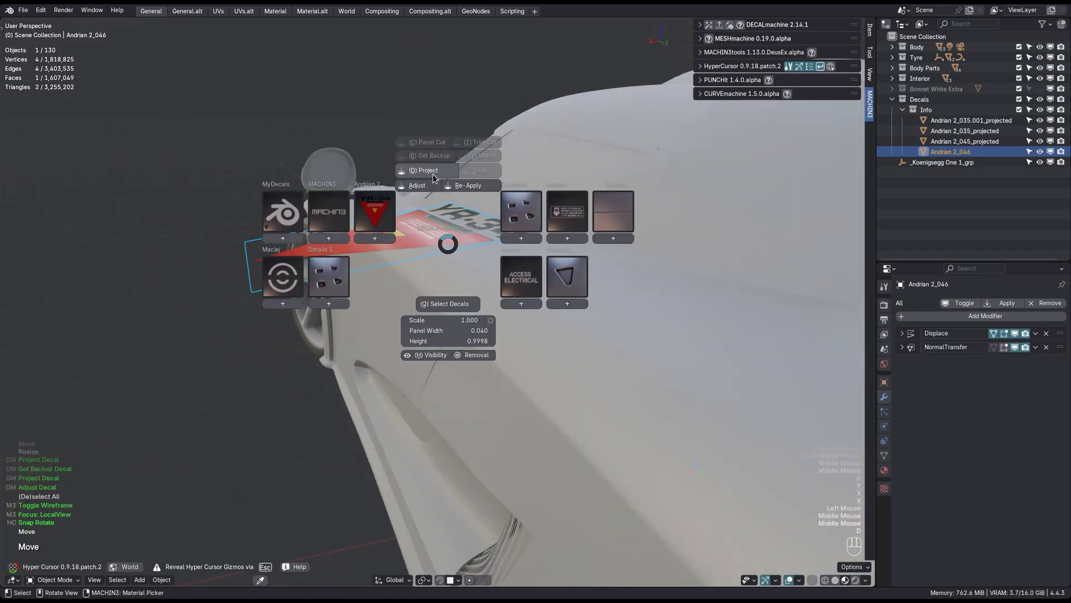
{"action": "left_click", "coordinate": [434, 177]}
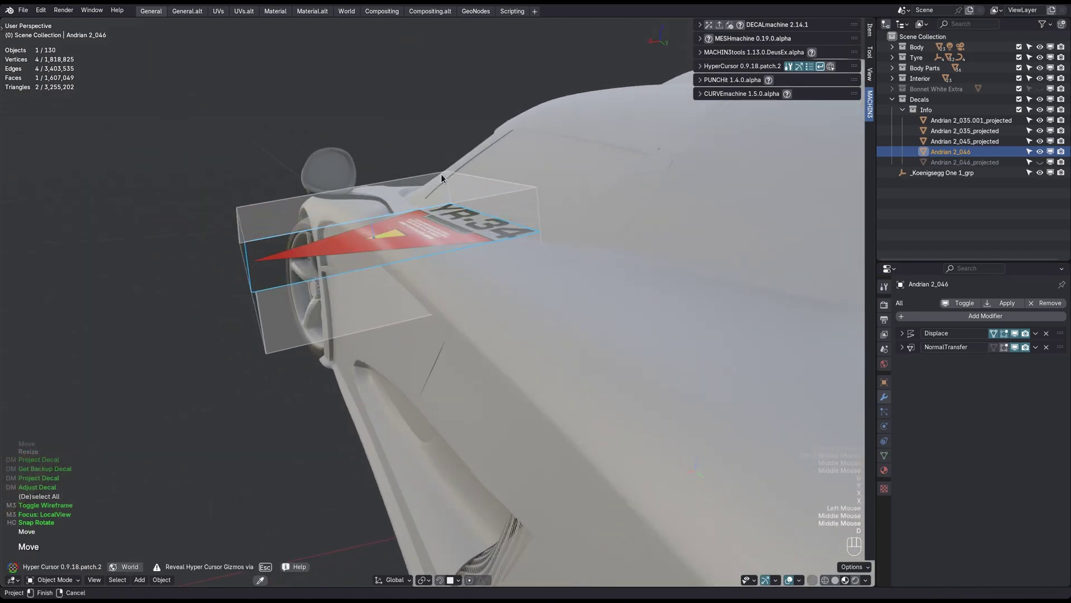
{"action": "scroll", "coordinate": [442, 177], "scroll_direction": "down", "scroll_amount": 1}
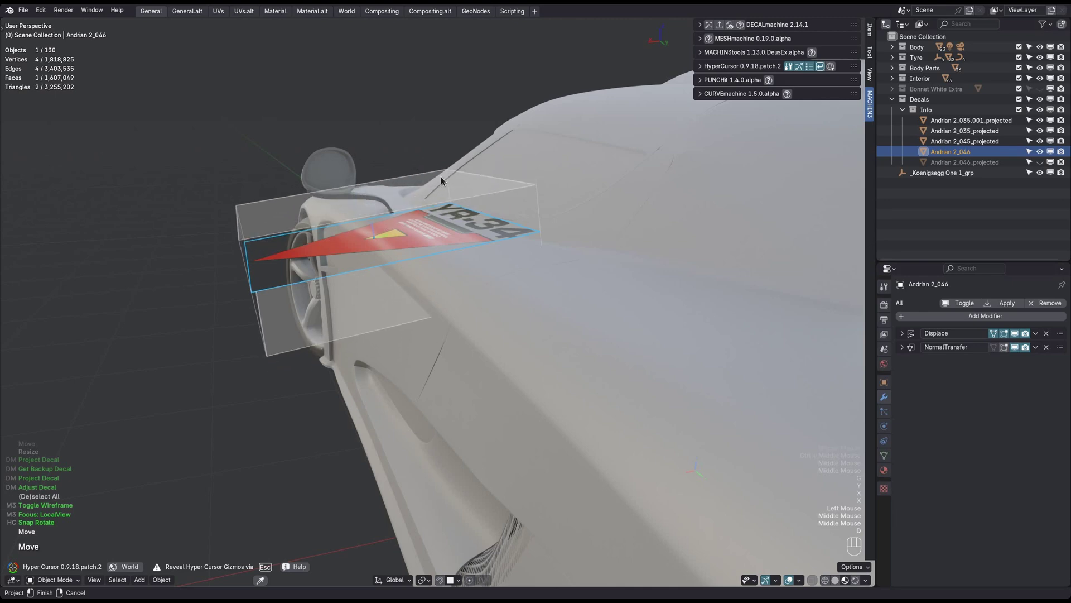
{"action": "scroll", "coordinate": [442, 177], "scroll_direction": "down", "scroll_amount": 2}
{"action": "left_click", "coordinate": [439, 176]}
{"action": "middle_click_drag", "start_coordinate": [439, 177], "coordinate": [464, 236]}
- Undo the projection and apply a decal adjustment to the flat YR-34 decal
{"action": "key", "text": "F1"}
{"action": "key", "text": "d"}
- Project the YR-34 decal again so it wraps across the flank into the side intake
{"action": "key", "text": "d"}
{"action": "key", "text": "a"}
{"action": "scroll", "coordinate": [592, 335], "scroll_direction": "down", "scroll_amount": 2}
{"action": "left_click", "coordinate": [592, 333]}
{"action": "middle_click_drag", "start_coordinate": [464, 235], "coordinate": [464, 234]}
{"action": "key", "text": "d"}
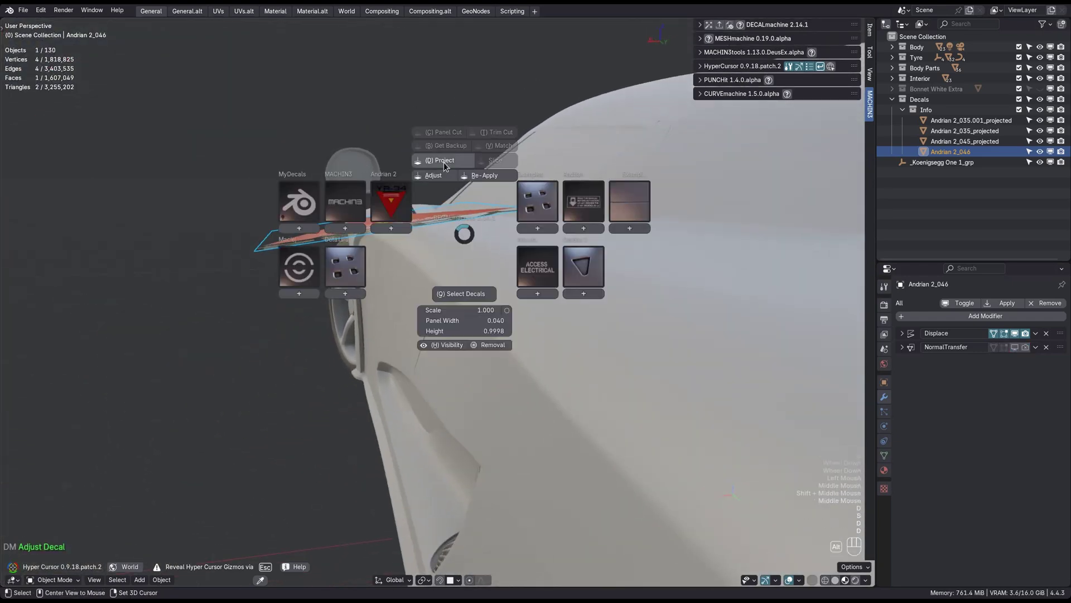
{"action": "left_click", "coordinate": [444, 162]}
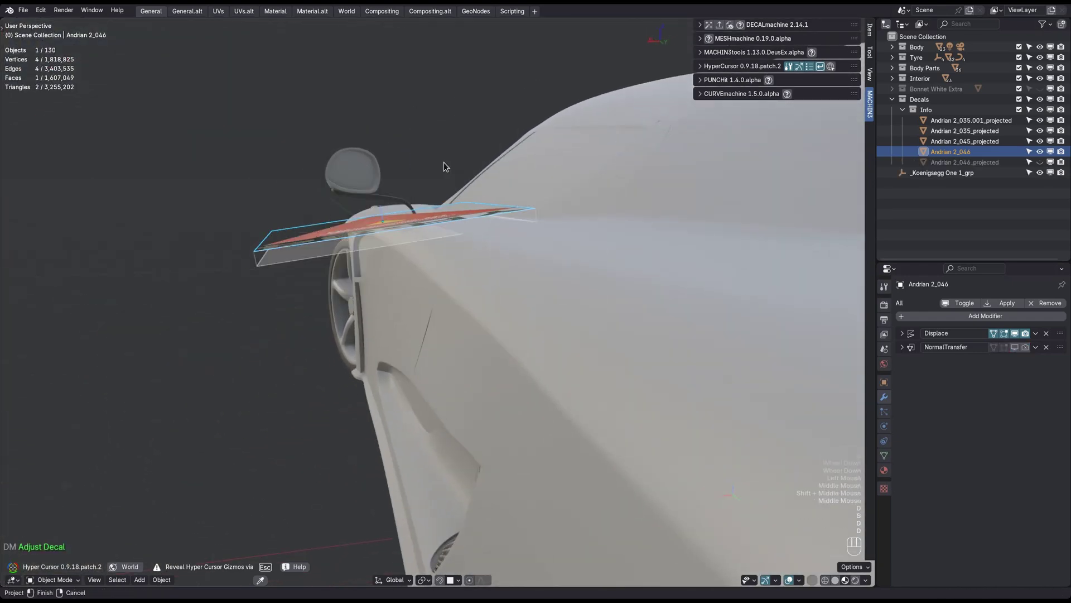
{"action": "left_click", "coordinate": [512, 184]}
{"action": "middle_click_drag", "start_coordinate": [513, 184], "coordinate": [478, 266], "text": "ctrl"}
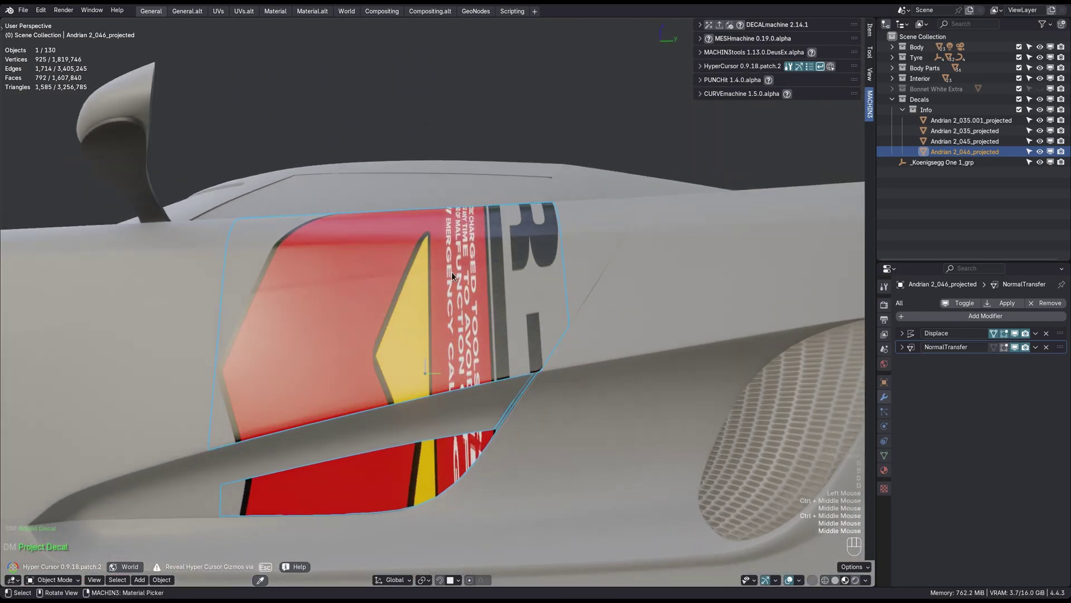
- Orbit and zoom around the flank to inspect the projected YR-34 decal
{"action": "scroll", "coordinate": [506, 303], "scroll_direction": "down", "scroll_amount": 1}
{"action": "middle_click_drag", "start_coordinate": [481, 358], "coordinate": [434, 338], "text": "shift"}
{"action": "scroll", "coordinate": [496, 264], "scroll_direction": "up", "scroll_amount": 2}
{"action": "middle_click_drag", "start_coordinate": [497, 264], "coordinate": [468, 431]}
{"action": "scroll", "coordinate": [485, 335], "scroll_direction": "down", "scroll_amount": 2}
{"action": "scroll", "coordinate": [468, 431], "scroll_direction": "up", "scroll_amount": 1}
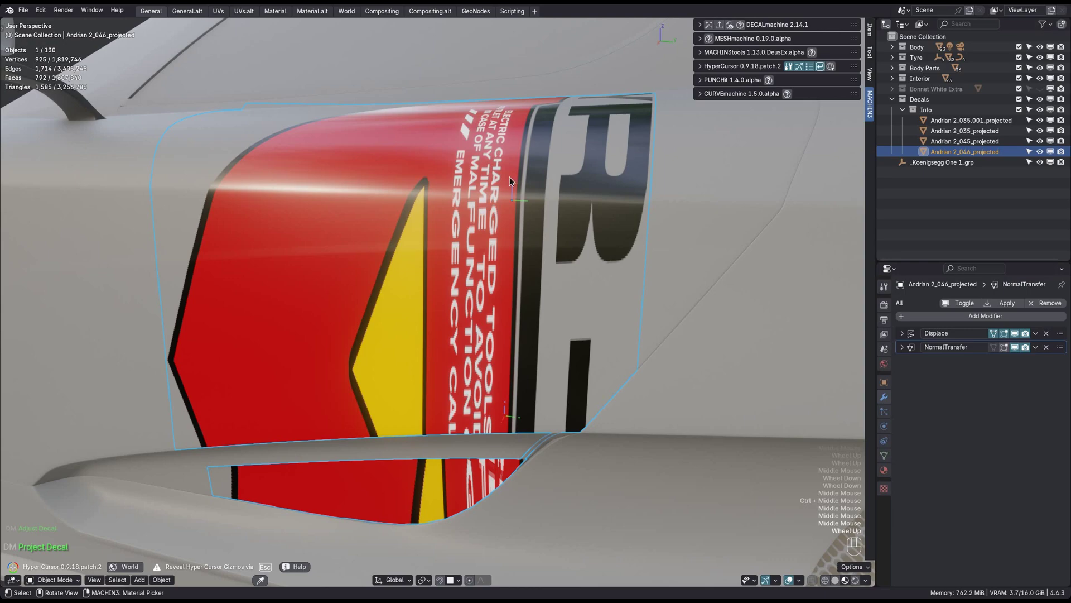
{"action": "middle_click_drag", "start_coordinate": [510, 176], "coordinate": [460, 330]}
{"action": "scroll", "coordinate": [439, 345], "scroll_direction": "down", "scroll_amount": 1}
{"action": "middle_click_drag", "start_coordinate": [459, 329], "coordinate": [360, 283]}
{"action": "middle_click_drag", "start_coordinate": [423, 351], "coordinate": [317, 74]}
- Restore an unprojected backup of the YR-34 decal and reselect the projected one
{"action": "key", "text": "d"}
{"action": "left_click", "coordinate": [392, 130]}
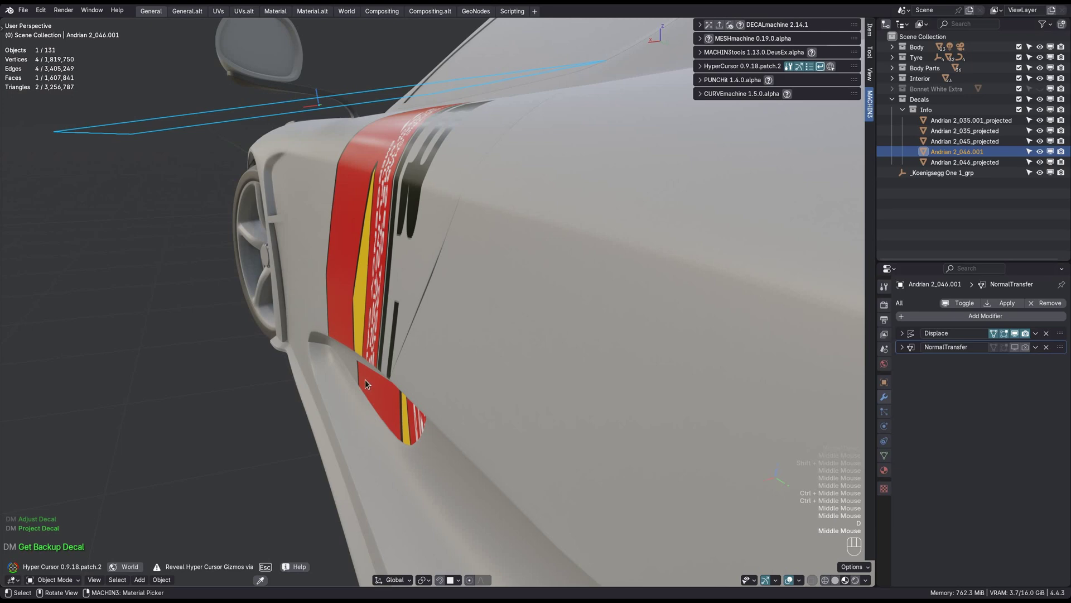
{"action": "middle_click_drag", "start_coordinate": [366, 379], "coordinate": [443, 309]}
{"action": "left_click", "coordinate": [473, 267]}
{"action": "scroll", "coordinate": [471, 266], "scroll_direction": "down", "scroll_amount": 2}
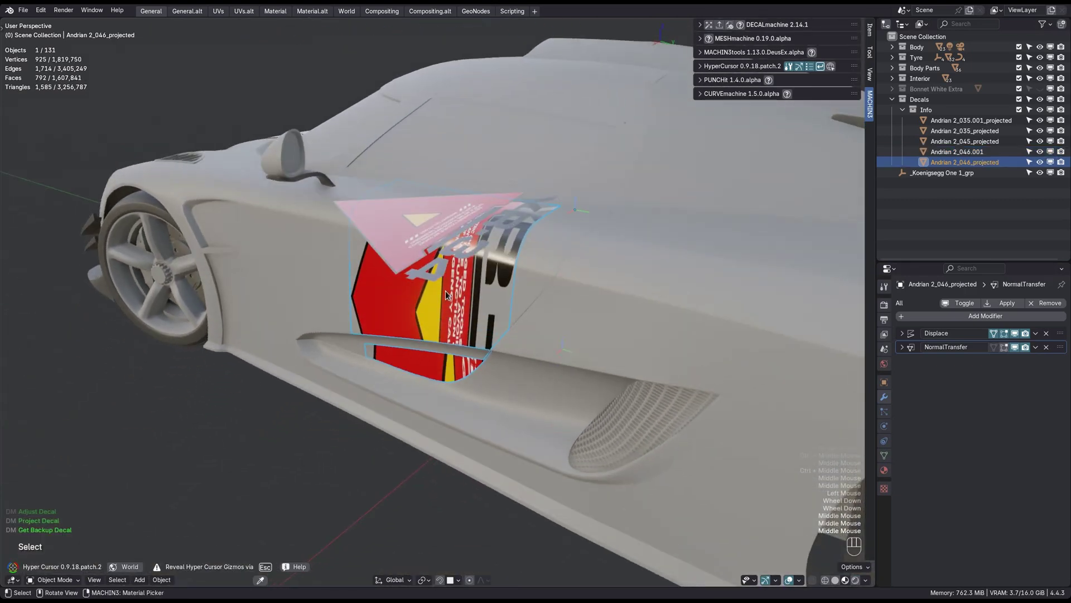
- Retrieve the YR-34 decal's backup copy and delete the old extra decal object
{"action": "key", "text": "d"}
{"action": "left_click", "coordinate": [445, 205]}
{"action": "middle_click_drag", "start_coordinate": [444, 204], "coordinate": [423, 259]}
{"action": "key", "text": "g"}
{"action": "left_click", "coordinate": [401, 215]}
- Snap-rotate the YR-34 copy and reposition it on the door
{"action": "key", "text": "e"}
{"action": "left_click", "coordinate": [388, 248]}
{"action": "key", "text": "g"}
{"action": "left_click", "coordinate": [485, 265]}
{"action": "key", "text": "g"}
{"action": "left_click", "coordinate": [378, 276]}
{"action": "scroll", "coordinate": [425, 255], "scroll_direction": "down", "scroll_amount": 1}
- Project the re-rotated YR-34 copy onto the flank as Andrian 2_046.001_projected
{"action": "key", "text": "d"}
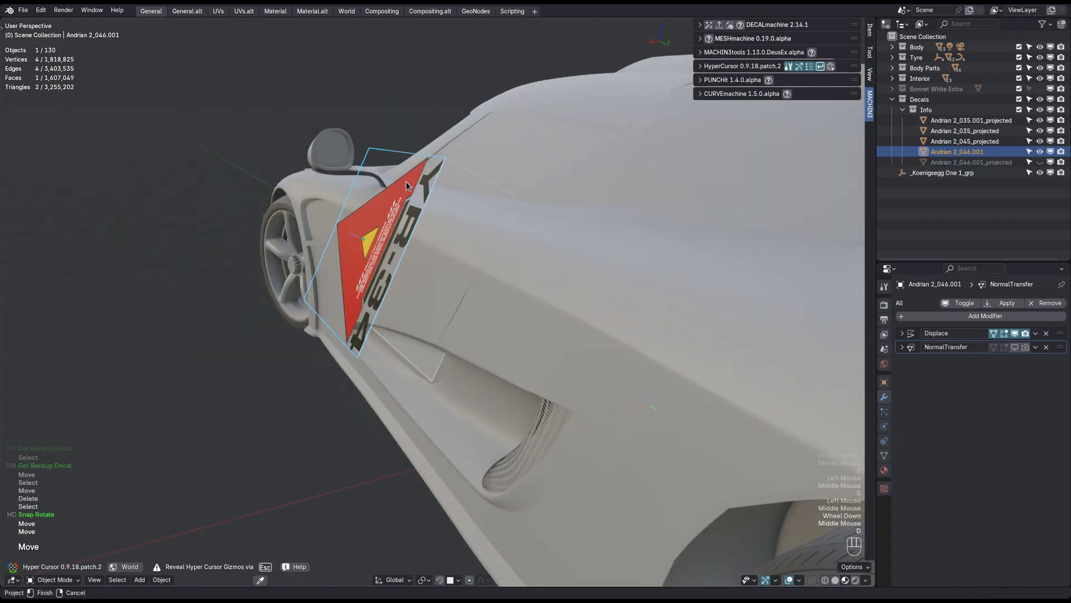
{"action": "left_click", "coordinate": [420, 185]}
{"action": "middle_click_drag", "start_coordinate": [421, 185], "coordinate": [496, 267]}
{"action": "key", "text": "a"}
{"action": "key", "text": "a"}
{"action": "scroll", "coordinate": [484, 290], "scroll_direction": "down", "scroll_amount": 2}
{"action": "scroll", "coordinate": [490, 262], "scroll_direction": "down", "scroll_amount": 2}
{"action": "middle_click_drag", "start_coordinate": [497, 268], "coordinate": [478, 335]}
{"action": "middle_click_drag", "start_coordinate": [478, 335], "coordinate": [443, 328]}
{"action": "scroll", "coordinate": [402, 324], "scroll_direction": "up", "scroll_amount": 1, "text": "shift"}
{"action": "middle_click_drag", "start_coordinate": [363, 320], "coordinate": [507, 267]}
{"action": "scroll", "coordinate": [460, 402], "scroll_direction": "up", "scroll_amount": 2}
- Select the QR-35 hood decal and restore its unprojected backup copy
{"action": "middle_click_drag", "start_coordinate": [459, 403], "coordinate": [550, 423]}
{"action": "scroll", "coordinate": [581, 386], "scroll_direction": "up", "scroll_amount": 1, "text": "ctrl"}
{"action": "left_click", "coordinate": [578, 334]}
{"action": "middle_click_drag", "start_coordinate": [578, 334], "coordinate": [484, 329], "text": "ctrl"}
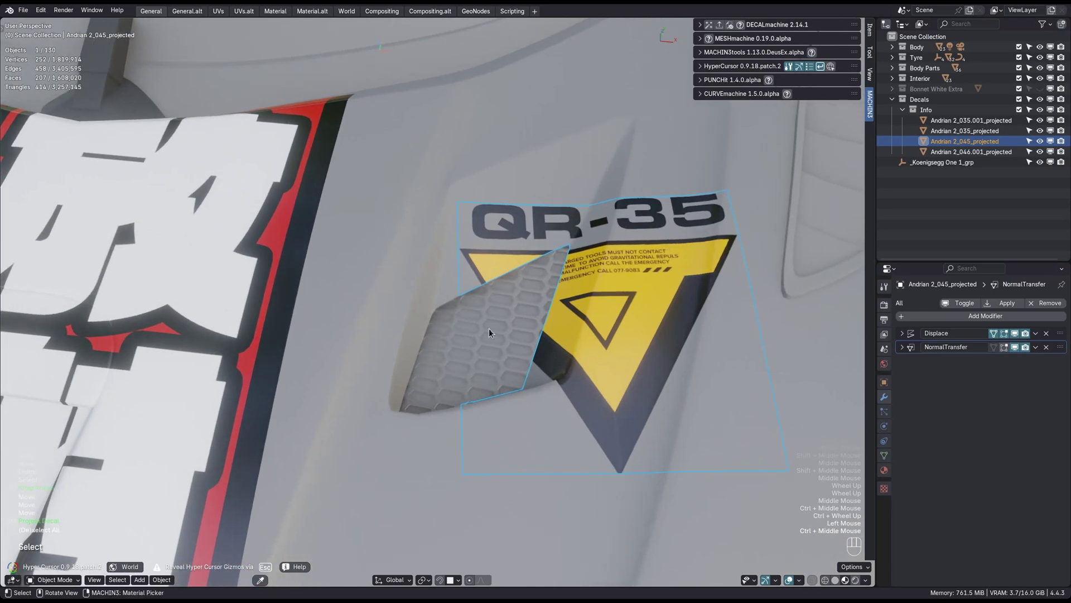
{"action": "key", "text": "d"}
{"action": "left_click", "coordinate": [540, 217]}
{"action": "middle_click_drag", "start_coordinate": [540, 223], "coordinate": [502, 304]}
- Project the QR-35 backup copy onto the hexagonal Top Grille
{"action": "left_click", "coordinate": [543, 351], "text": "shift"}
{"action": "left_click", "coordinate": [563, 329]}
{"action": "left_click", "coordinate": [519, 284], "text": "shift"}
{"action": "key", "text": "d"}
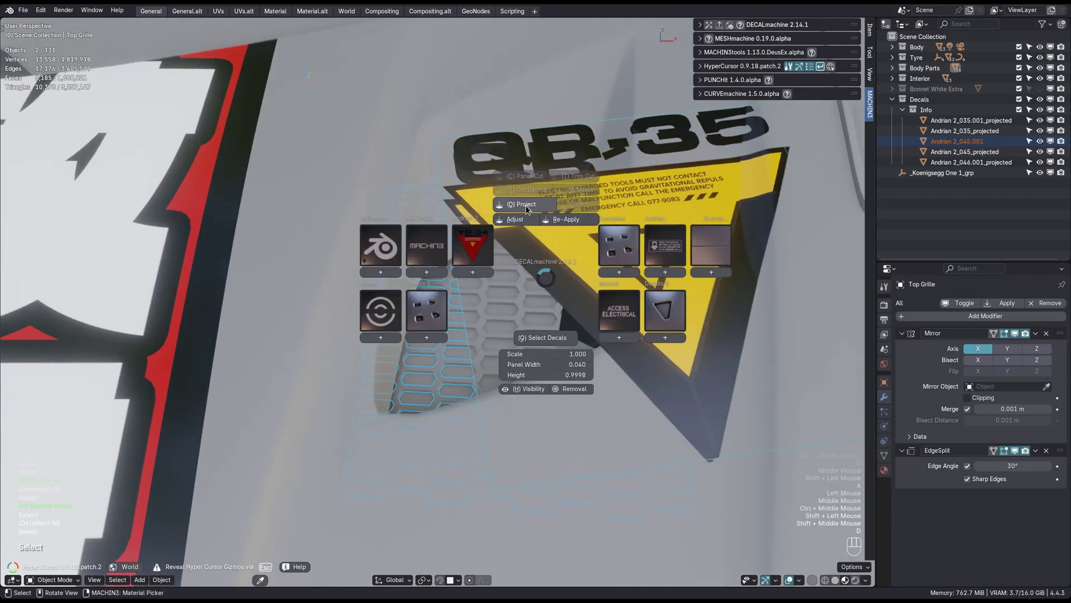
{"action": "left_click", "coordinate": [526, 205]}
{"action": "middle_click_drag", "start_coordinate": [526, 204], "coordinate": [540, 341], "text": "ctrl"}
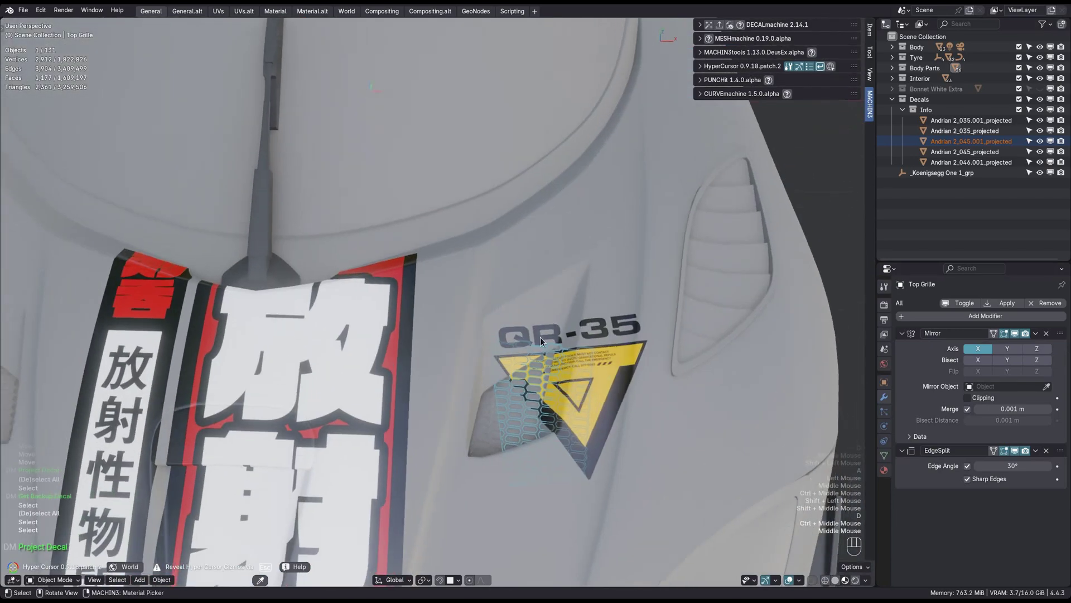
{"action": "scroll", "coordinate": [530, 401], "scroll_direction": "up", "scroll_amount": 2}
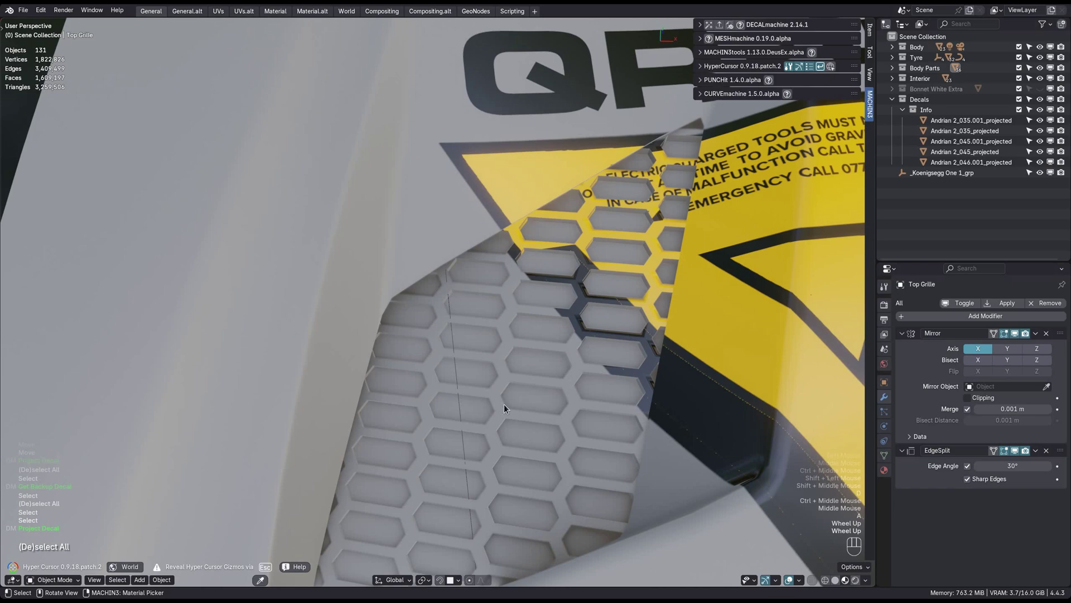
- Select the grille decal Andrian 2_045.001_projected and isolate it in local view
{"action": "left_click", "coordinate": [459, 411]}
{"action": "left_click", "coordinate": [459, 411]}
{"action": "scroll", "coordinate": [461, 413], "scroll_direction": "down", "scroll_amount": 2}
{"action": "middle_click_drag", "start_coordinate": [461, 413], "coordinate": [531, 352], "text": "shift"}
{"action": "scroll", "coordinate": [474, 390], "scroll_direction": "up", "scroll_amount": 2}
{"action": "key", "text": "ctrl+f"}
- Delete the excess honeycomb faces outside the QR-35 triangle, then return to the full car
{"action": "scroll", "coordinate": [530, 353], "scroll_direction": "down", "scroll_amount": 3}
{"action": "key", "text": "Tab"}
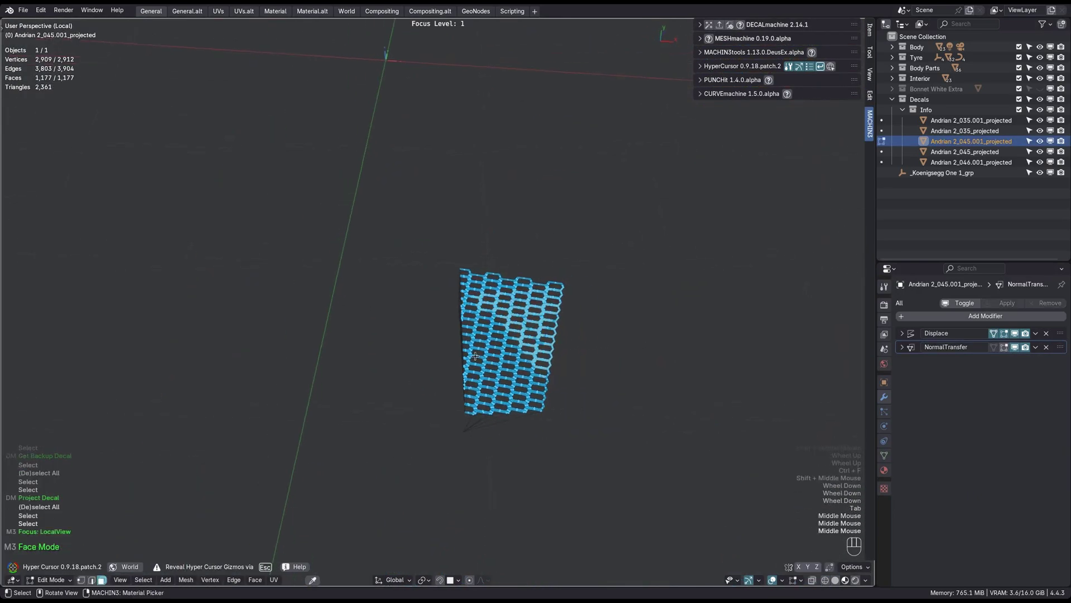
{"action": "left_click_drag", "start_coordinate": [490, 412], "coordinate": [489, 412]}
{"action": "middle_click_drag", "start_coordinate": [489, 412], "coordinate": [462, 416]}
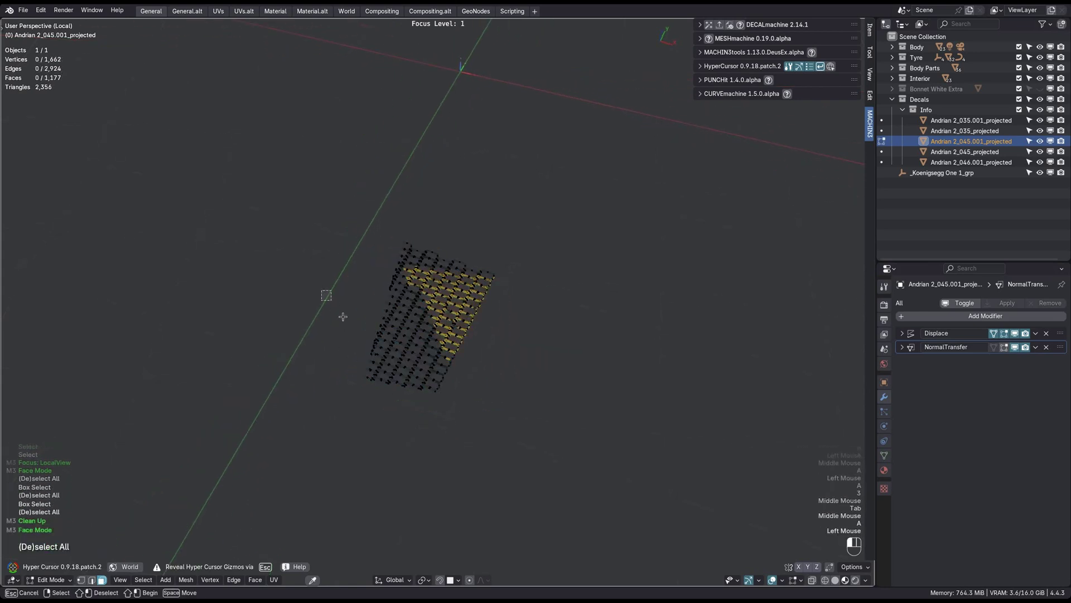
{"action": "left_click_drag", "start_coordinate": [398, 422], "coordinate": [410, 450]}
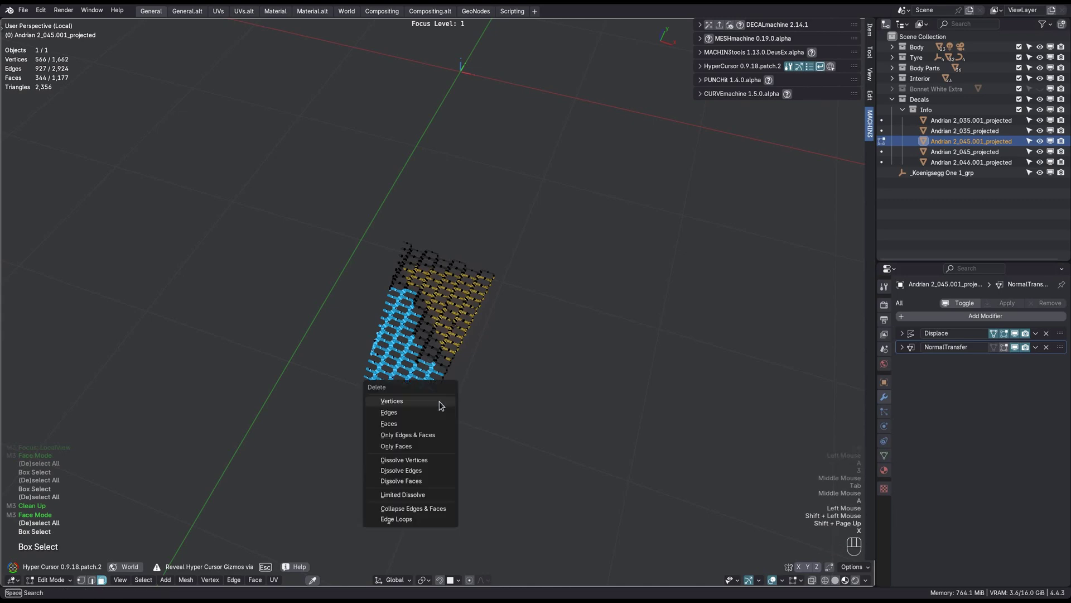
{"action": "left_click", "coordinate": [436, 427]}
{"action": "key", "text": "Tab"}
{"action": "key", "text": "ctrl+f"}
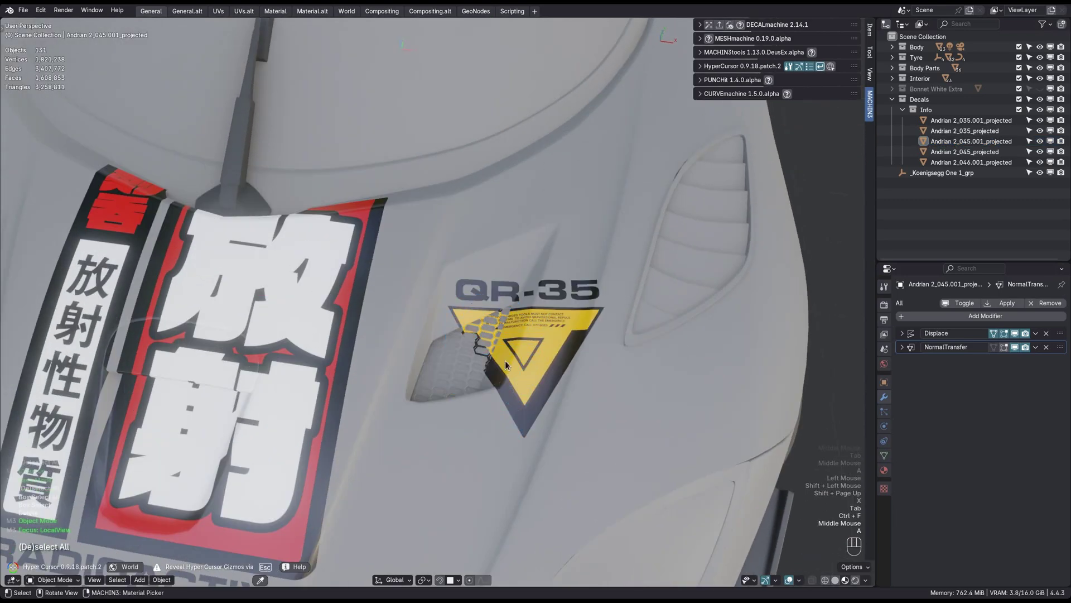
{"action": "scroll", "coordinate": [530, 361], "scroll_direction": "up", "scroll_amount": 2, "text": "ctrl"}
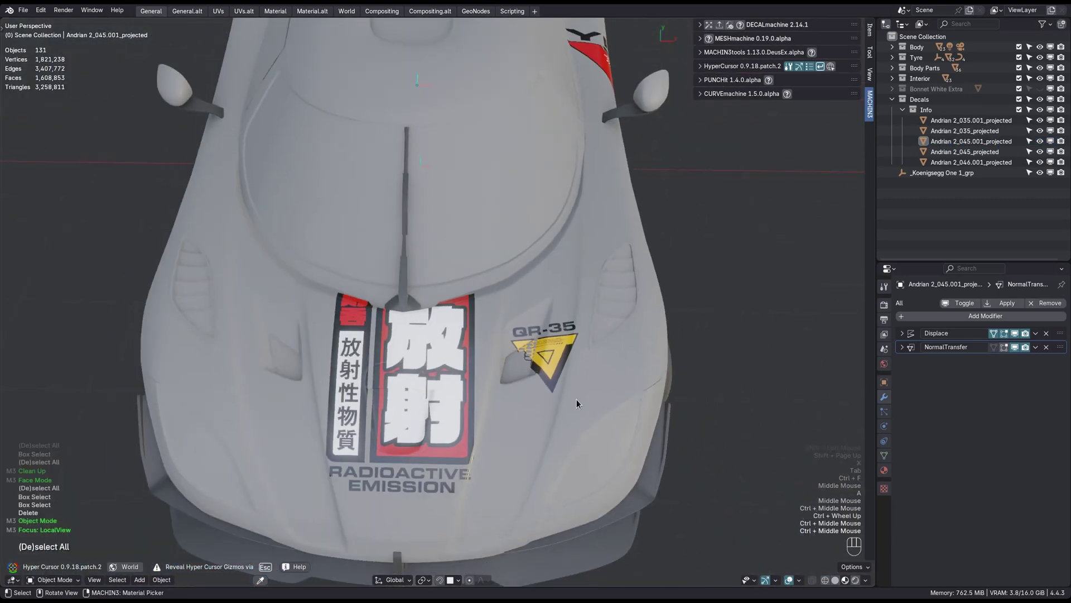